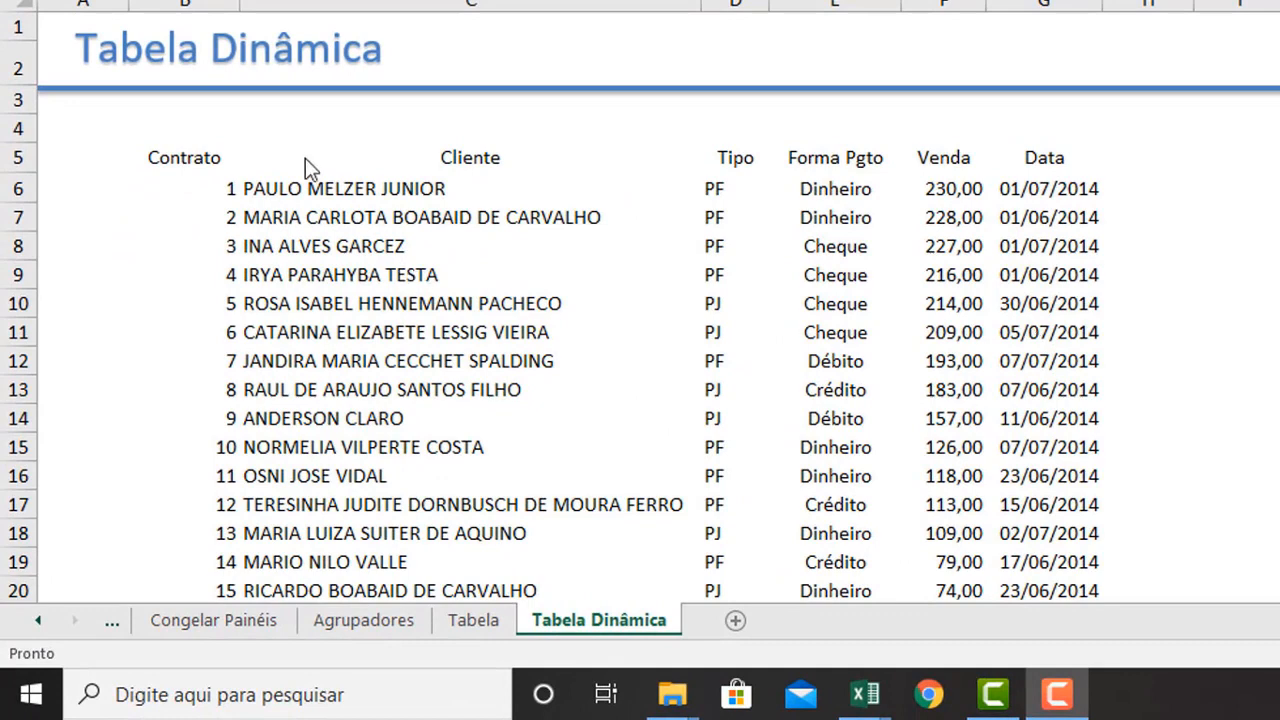
Select the contract data range B5:G22 by extending from the Contrato header, and deselect it.
{"action": "left_click", "coordinate": [196, 164]}
{"action": "left_click", "coordinate": [196, 163]}
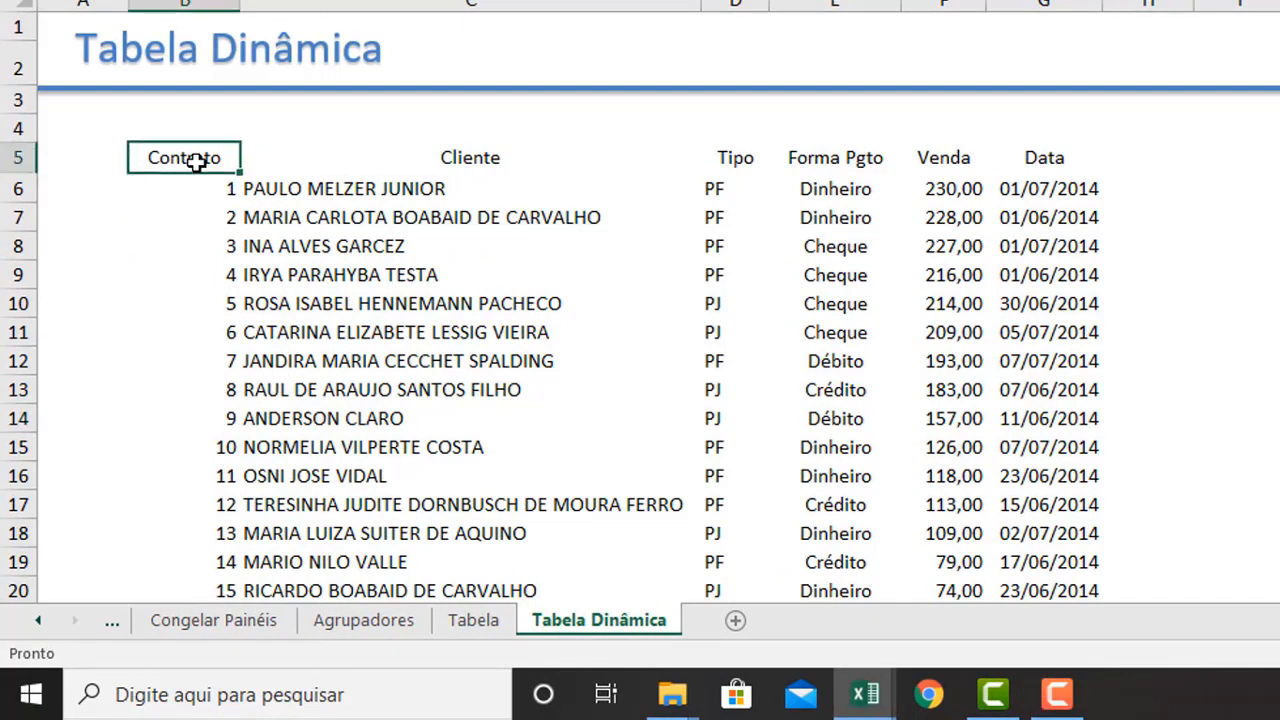
{"action": "key", "text": "shift+Down"}
{"action": "key", "text": "shift+Right"}
{"action": "key", "text": "shift+Right"}
{"action": "key", "text": "shift+Down"}
{"action": "key", "text": "shift+Down"}
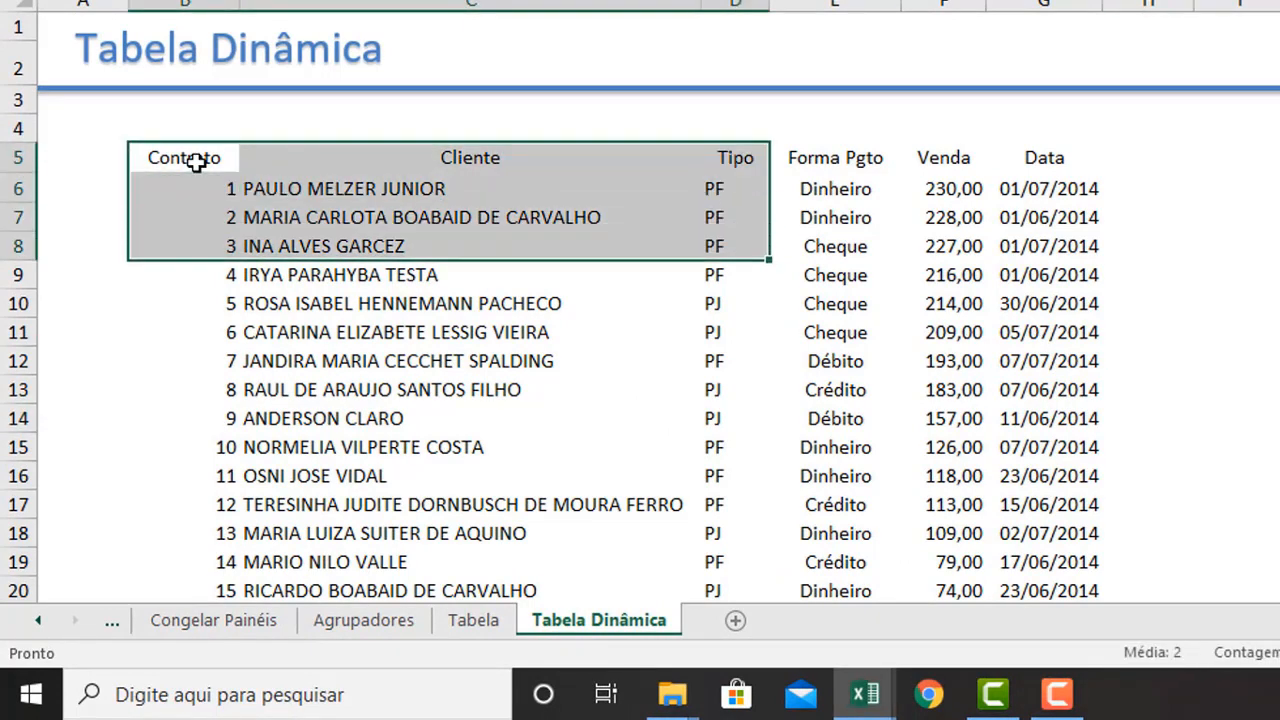
{"action": "key", "text": "shift+Right"}
{"action": "key", "text": "shift+Right"}
{"action": "key", "text": "shift+Down"}
{"action": "key", "text": "shift+Down"}
{"action": "key", "text": "shift+Down"}
{"action": "key", "text": "shift+Down"}
{"action": "key", "text": "shift+Right"}
{"action": "key", "text": "shift+Down"}
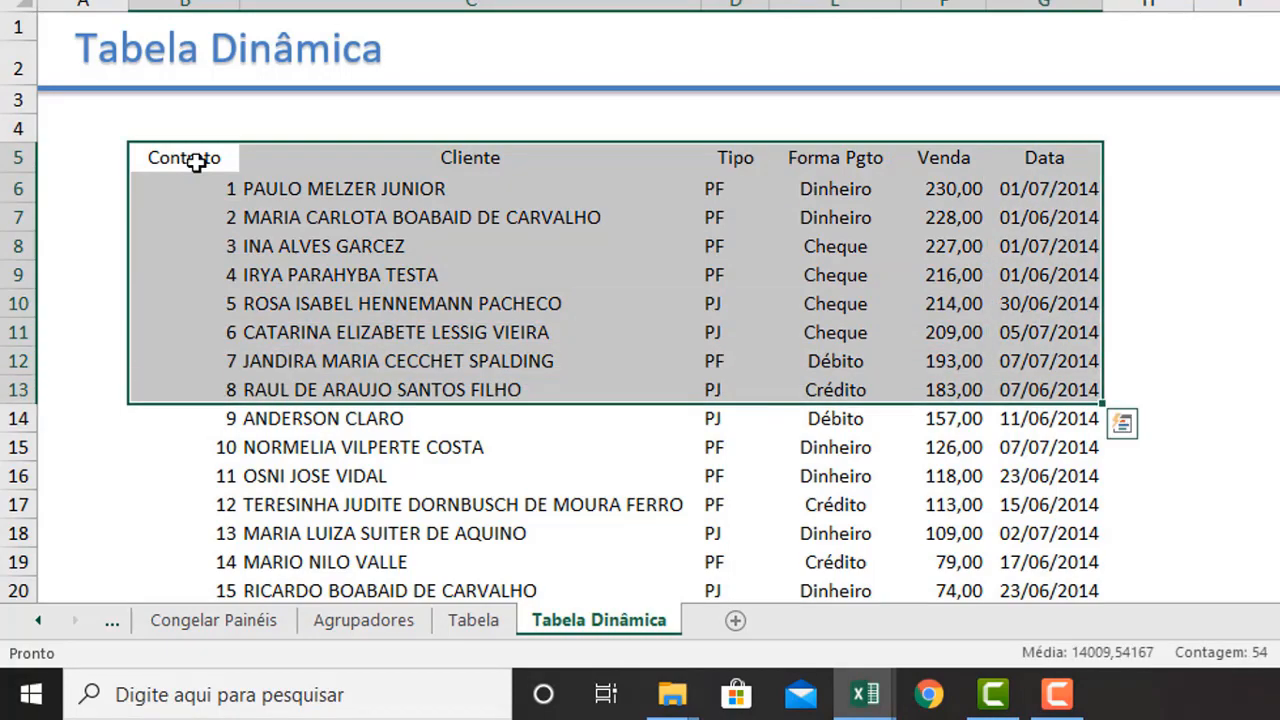
{"action": "key", "text": "shift+Down"}
{"action": "key", "text": "shift+Down"}
{"action": "key", "text": "shift+Down"}
{"action": "key", "text": "shift+Down"}
{"action": "key", "text": "shift+Down"}
{"action": "key", "text": "shift+Down"}
{"action": "key", "text": "shift+Down"}
{"action": "key", "text": "shift+Down"}
{"action": "key", "text": "shift+Down"}
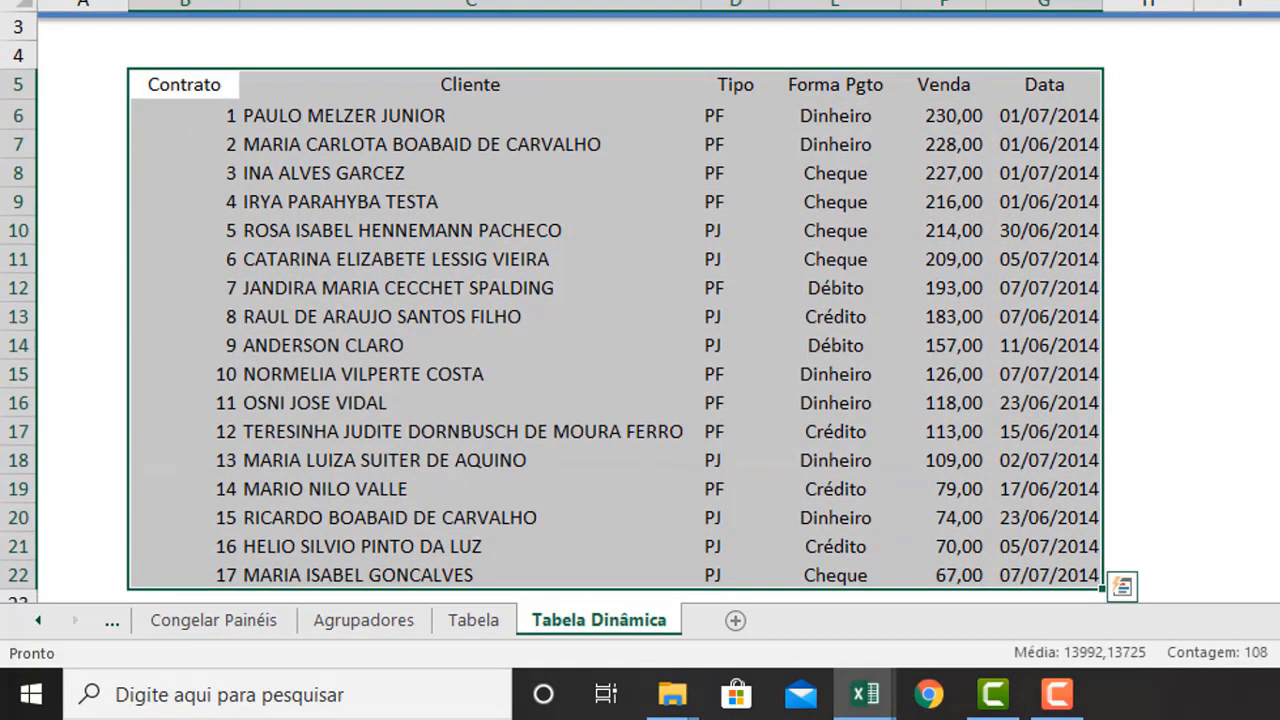
{"action": "left_click", "coordinate": [446, 320]}
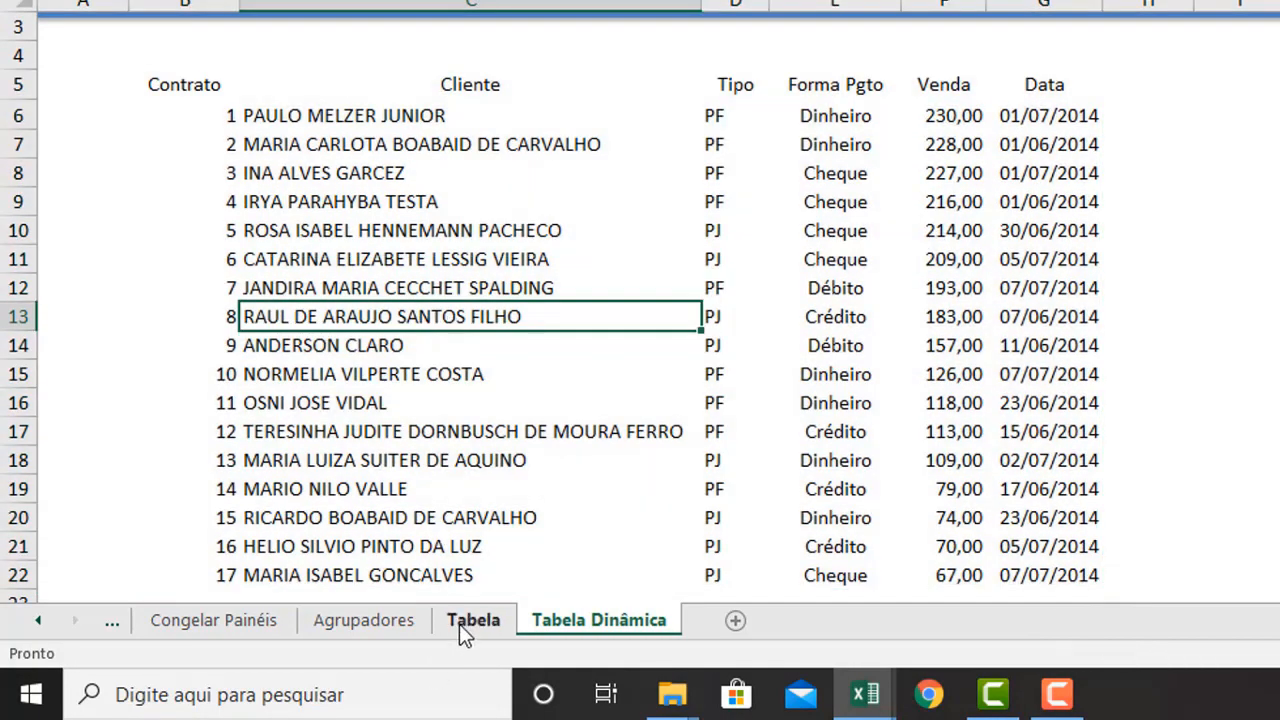
Examine the data layout on the Agrupadores sheet and return to the Tabela Dinâmica sheet.
{"action": "left_click", "coordinate": [363, 620]}
{"action": "left_click_drag", "start_coordinate": [323, 226], "coordinate": [843, 473]}
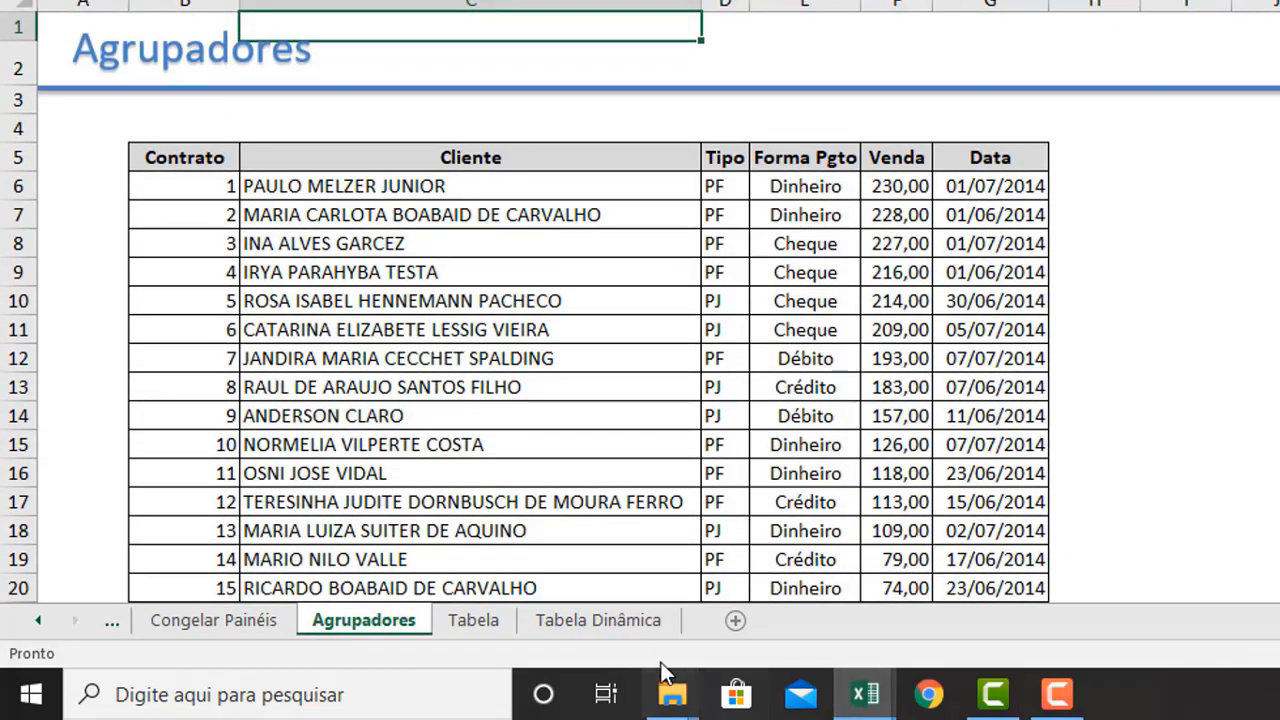
{"action": "left_click", "coordinate": [607, 627]}
Select the whole data block B5:G22 from the Contrato header to its last filled row and column.
{"action": "key", "text": "Up"}
{"action": "key", "text": "Up"}
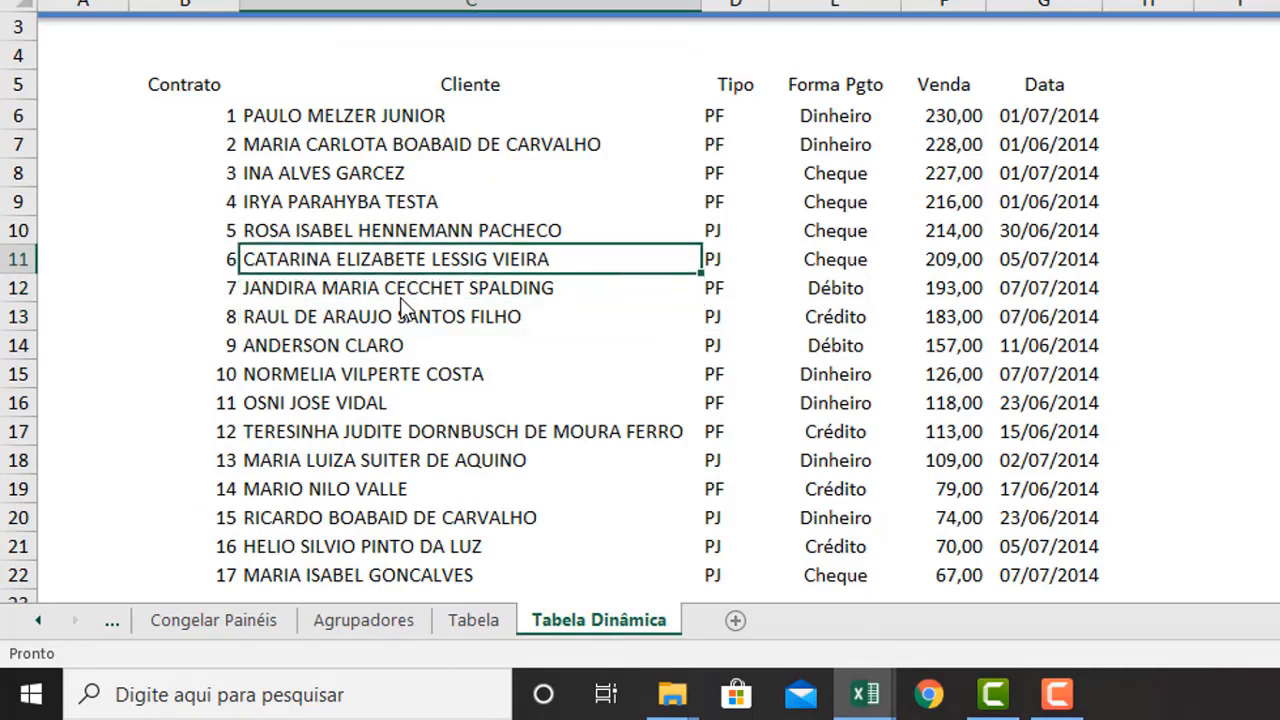
{"action": "key", "text": "Up"}
{"action": "key", "text": "Up"}
{"action": "key", "text": "Up"}
{"action": "key", "text": "Up"}
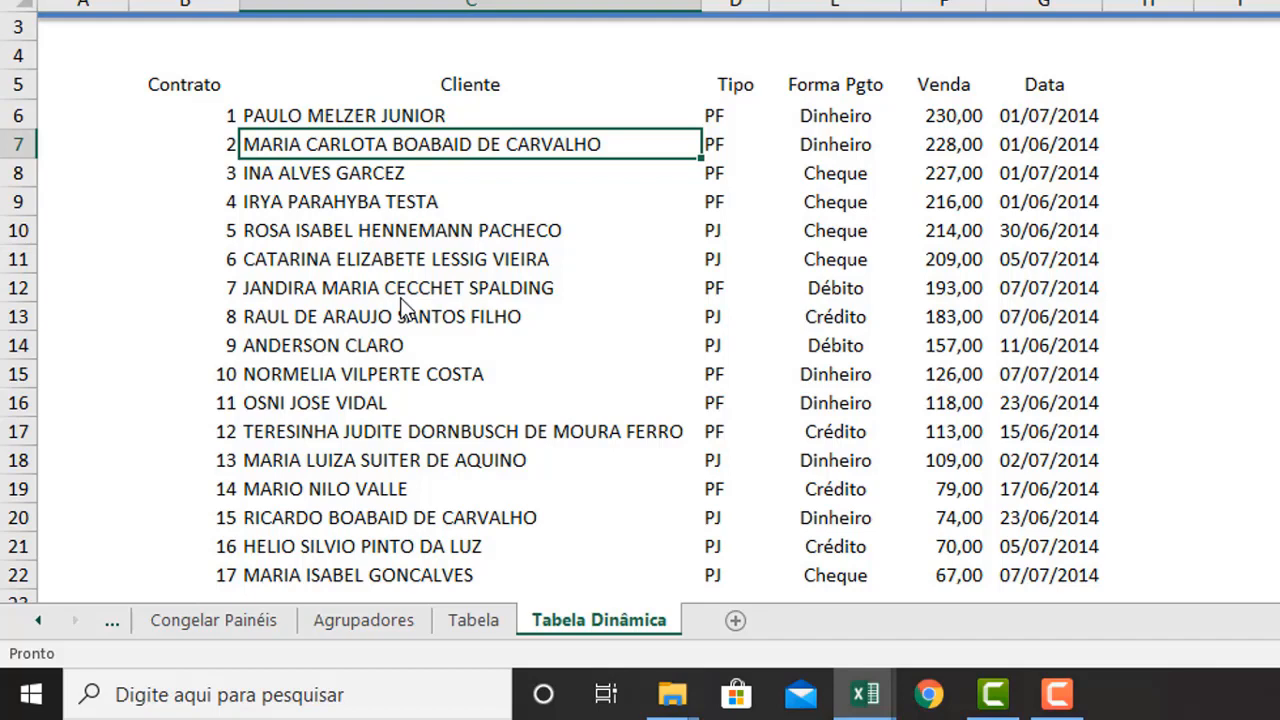
{"action": "key", "text": "Up"}
{"action": "key", "text": "Up"}
{"action": "key", "text": "Left"}
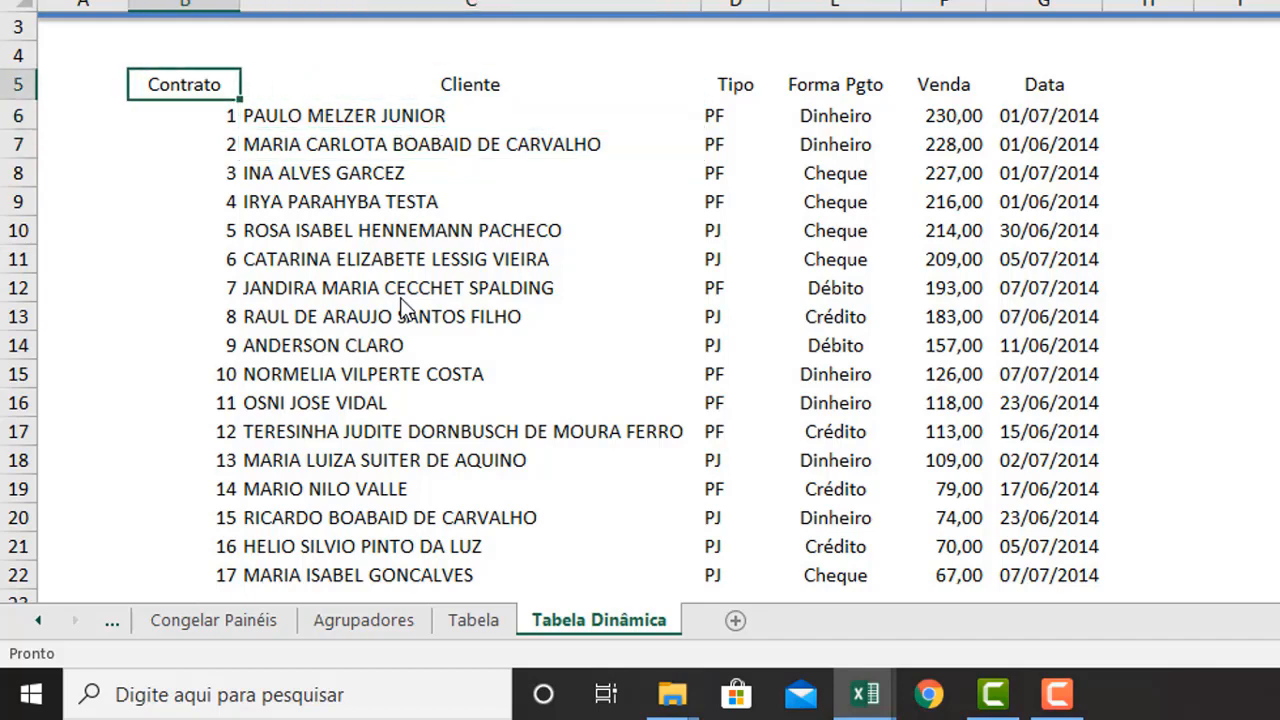
{"action": "key", "text": "ctrl+shift+Down"}
{"action": "key", "text": "ctrl+shift+Right"}
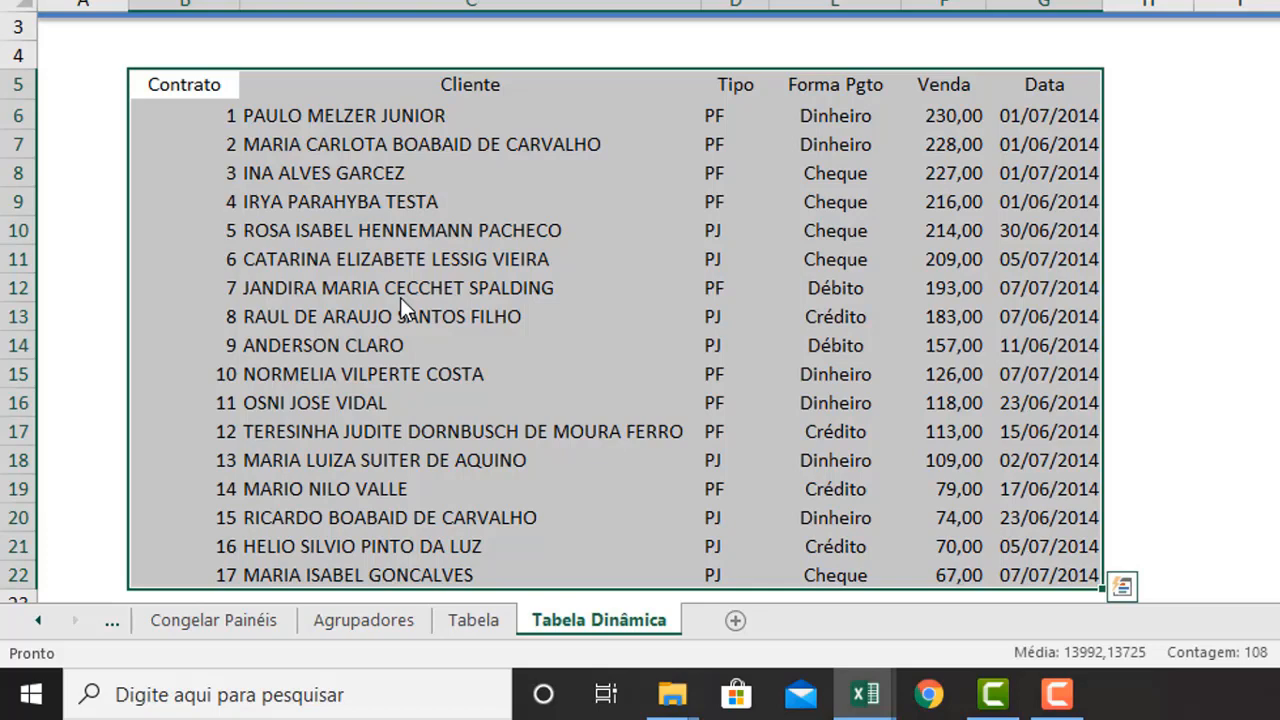
Select the entire contiguous data region around cell C9.
{"action": "left_click", "coordinate": [504, 204]}
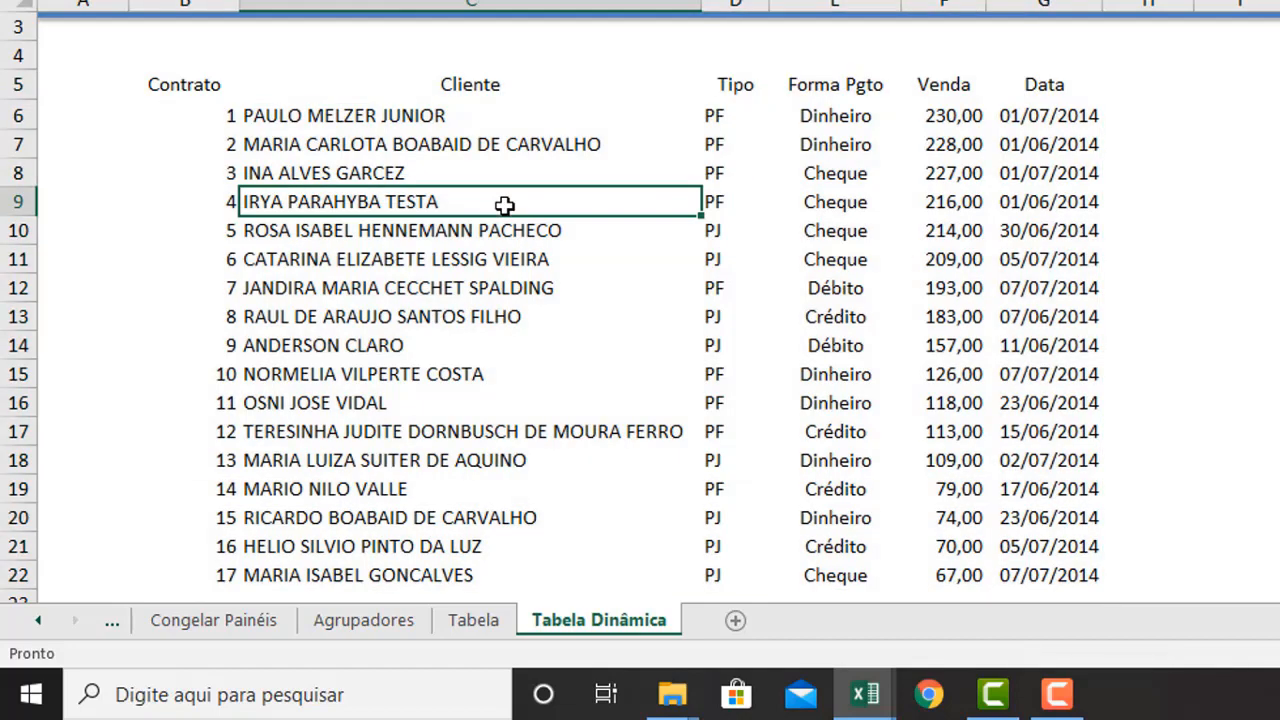
{"action": "key", "text": "ctrl+a"}
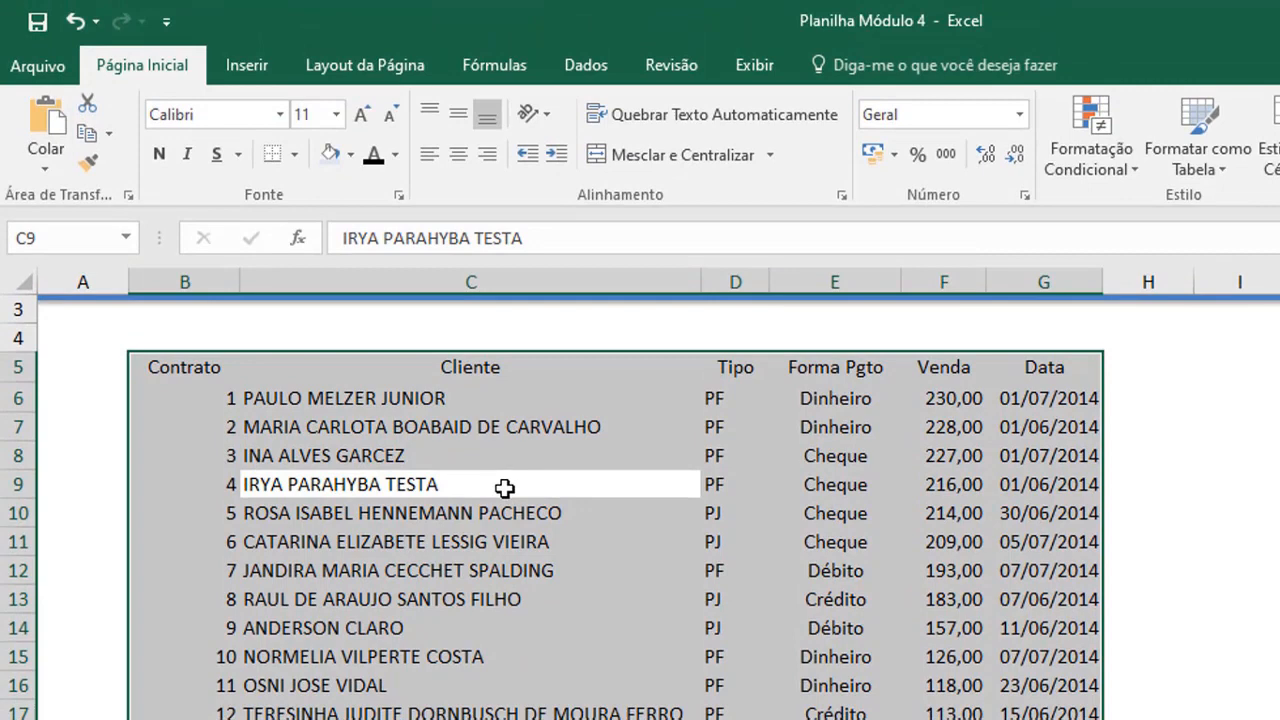
{"action": "left_click", "coordinate": [504, 487]}
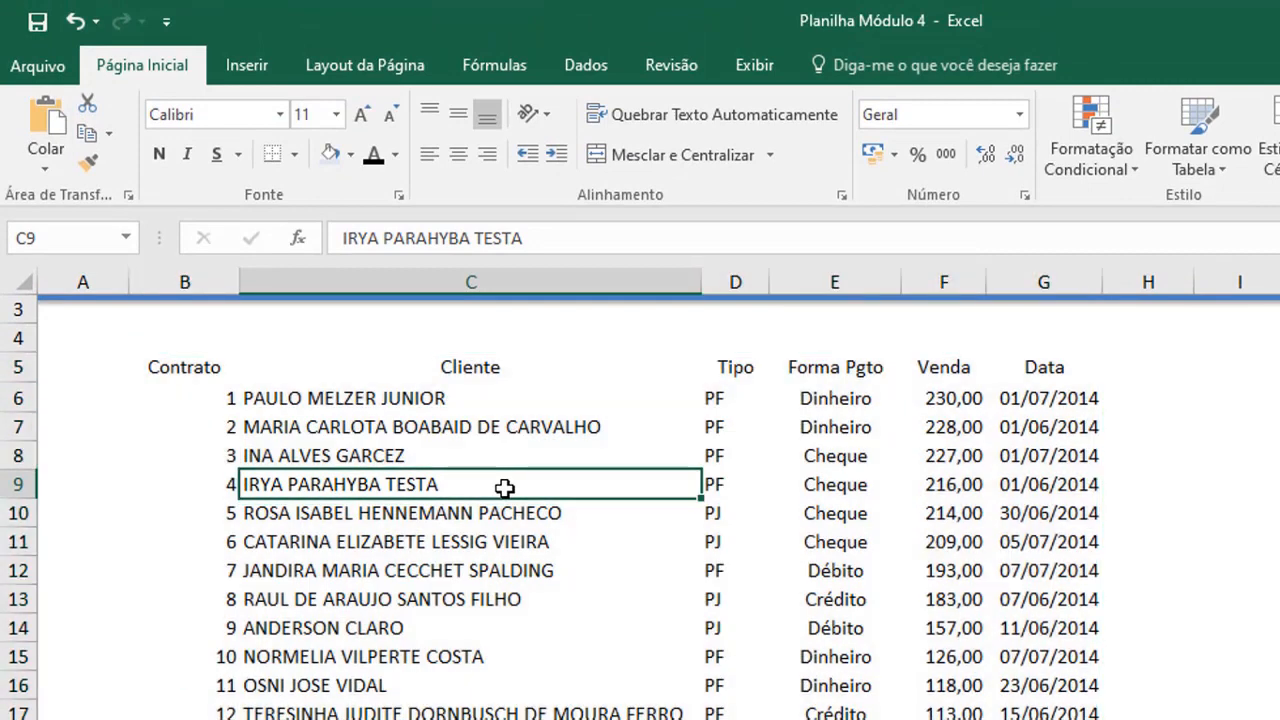
{"action": "key", "text": "ctrl+a"}
{"action": "left_click", "coordinate": [504, 487]}
{"action": "key", "text": "ctrl+a"}
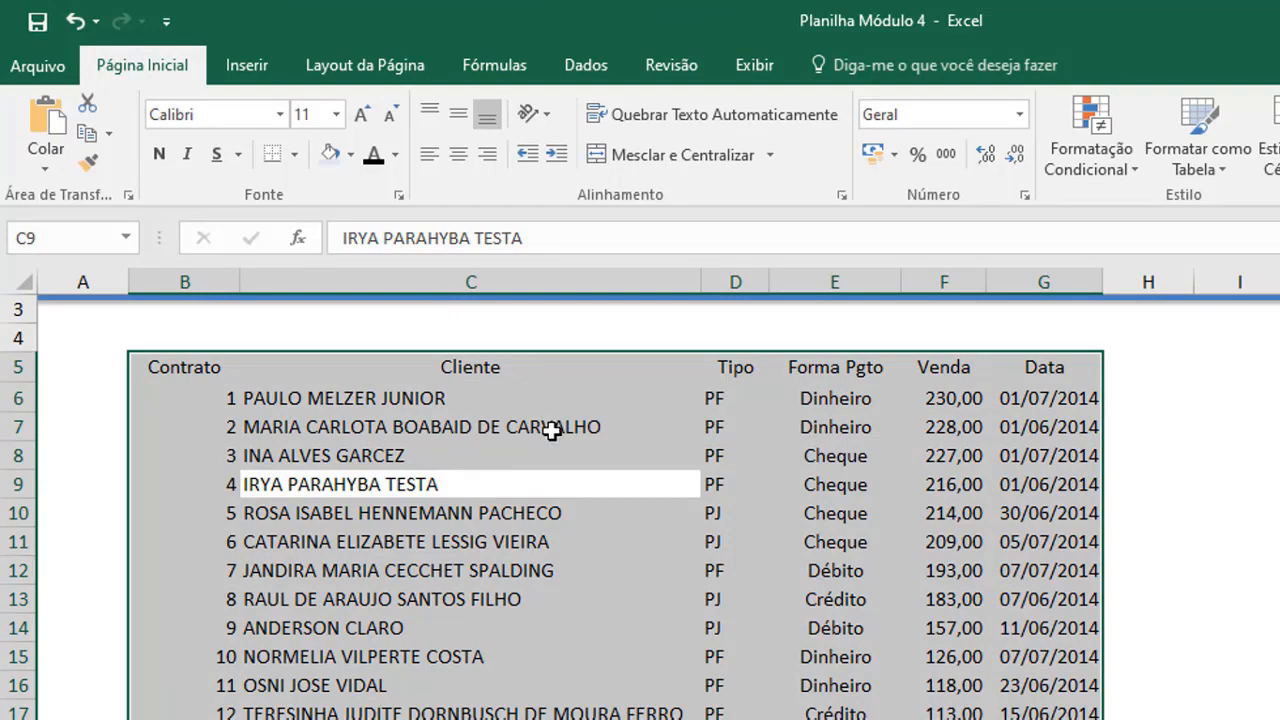
{"action": "left_click", "coordinate": [392, 424]}
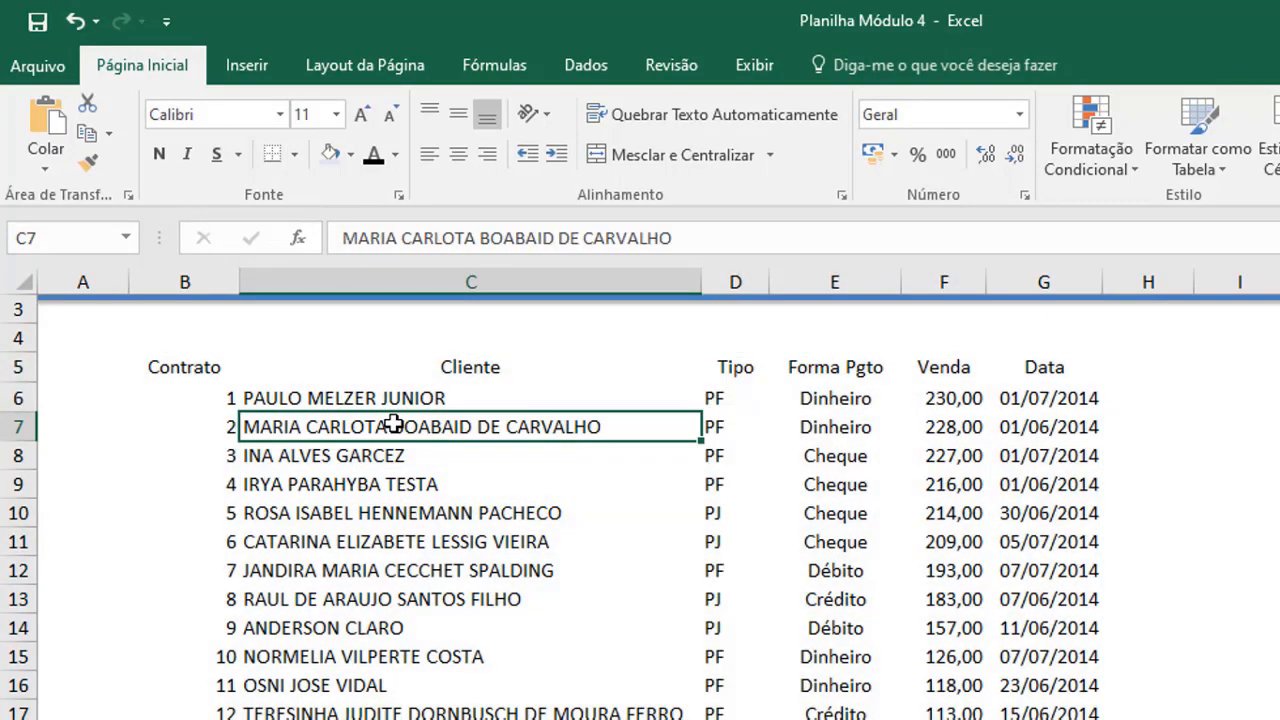
{"action": "left_click", "coordinate": [248, 66]}
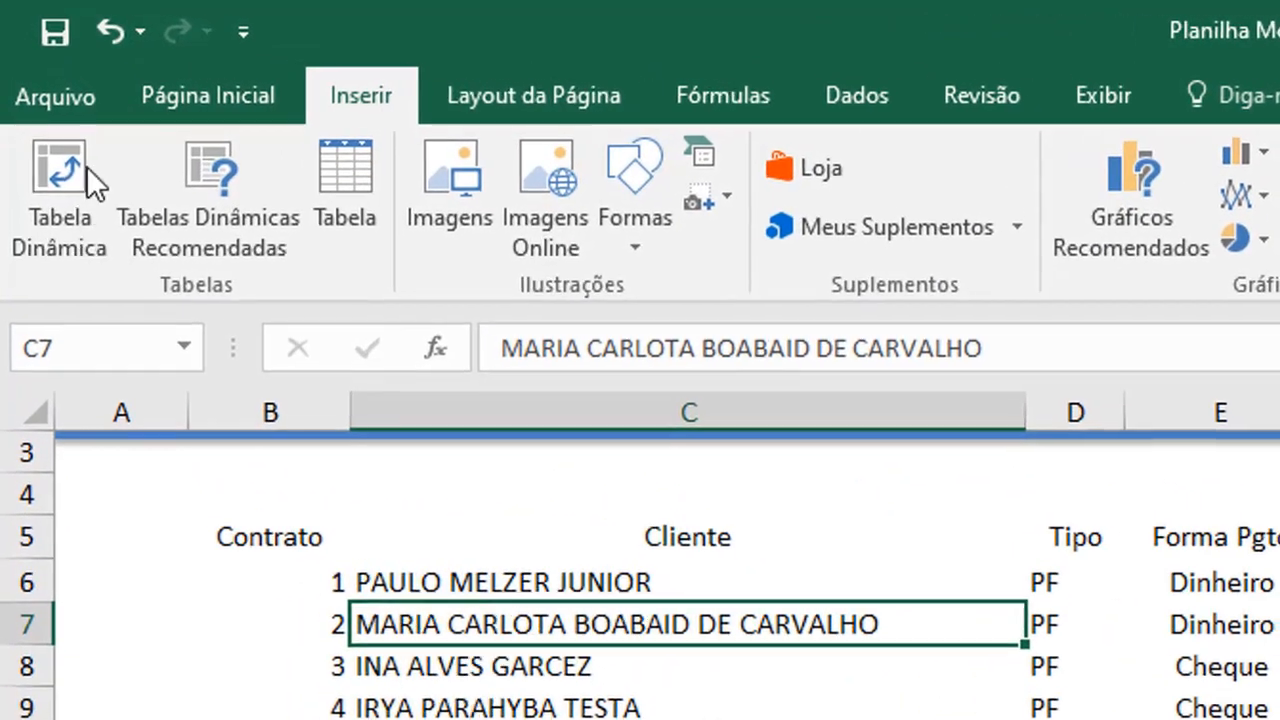
{"action": "left_click", "coordinate": [62, 183]}
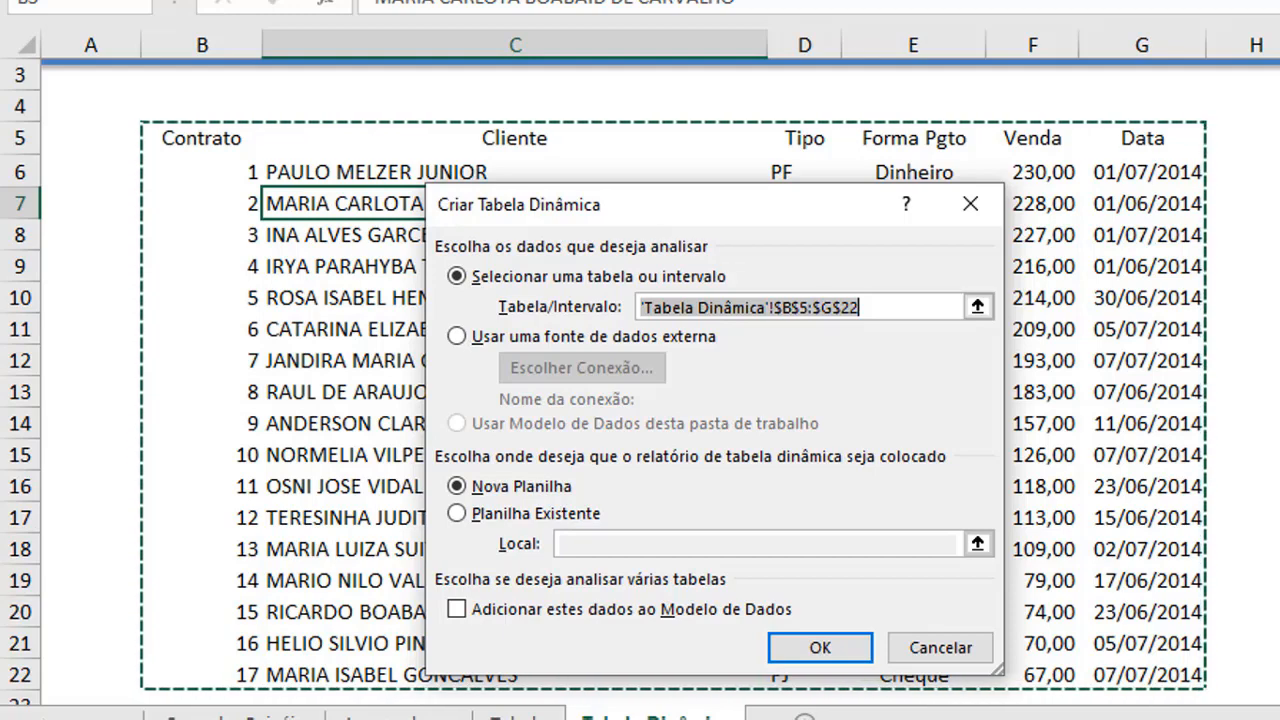
{"action": "left_click", "coordinate": [970, 203]}
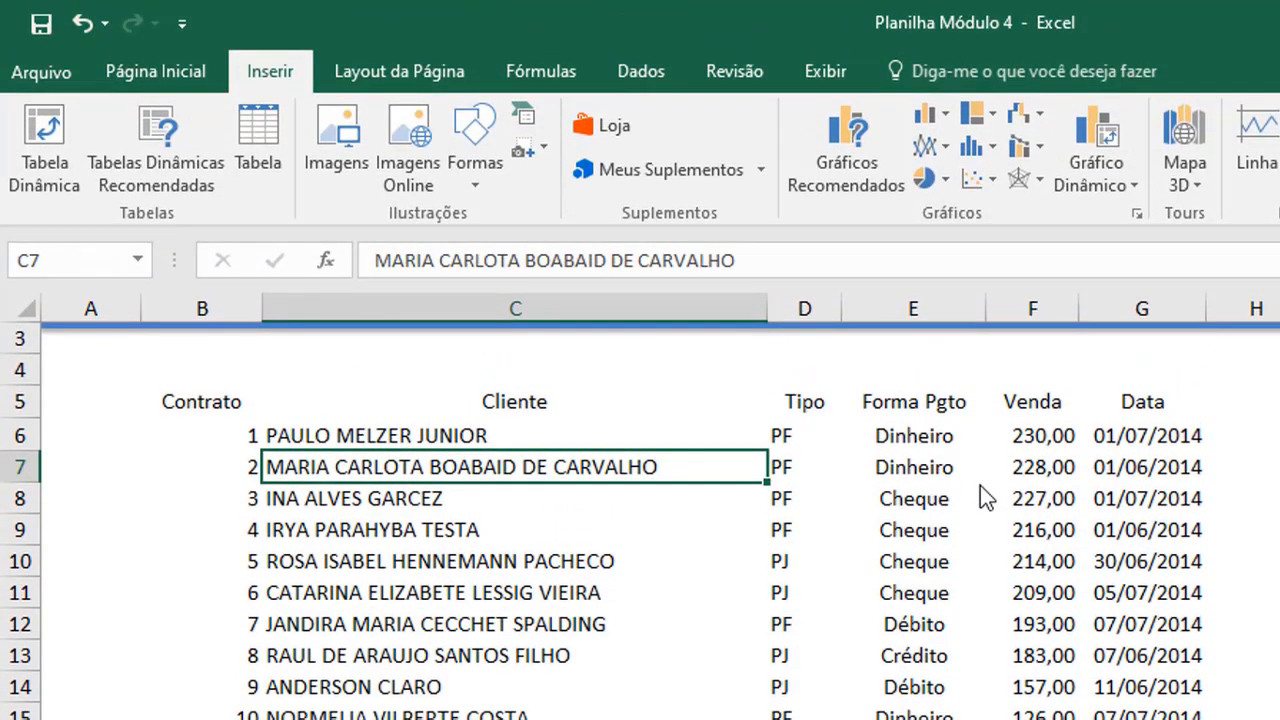
Convert the data range B5:G22 into a table that has headers.
{"action": "left_click", "coordinate": [430, 436]}
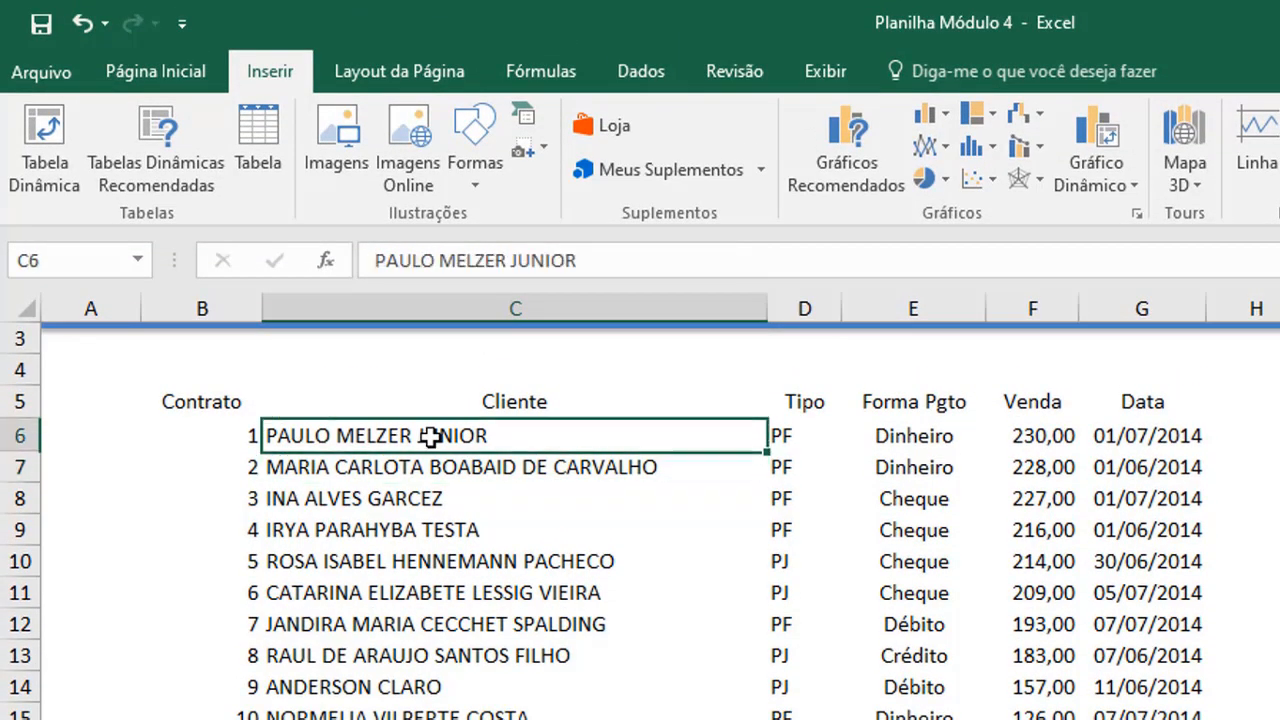
{"action": "left_click", "coordinate": [426, 481]}
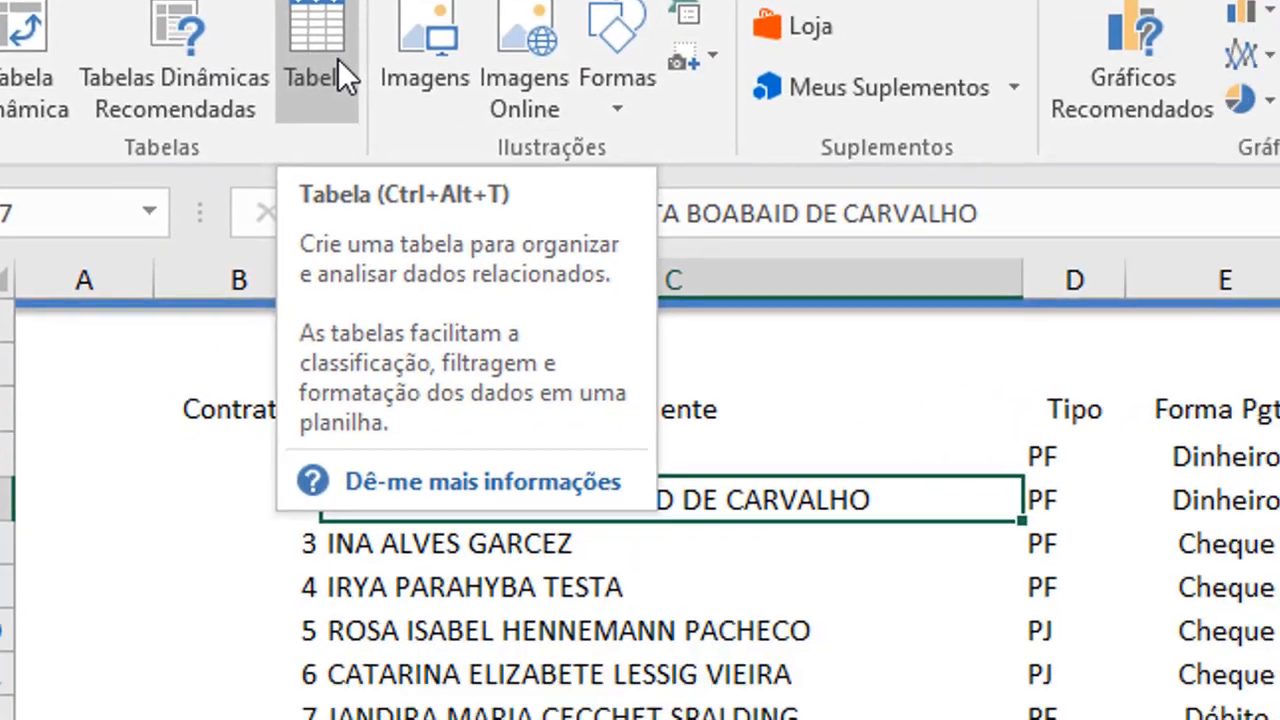
{"action": "left_click", "coordinate": [428, 252]}
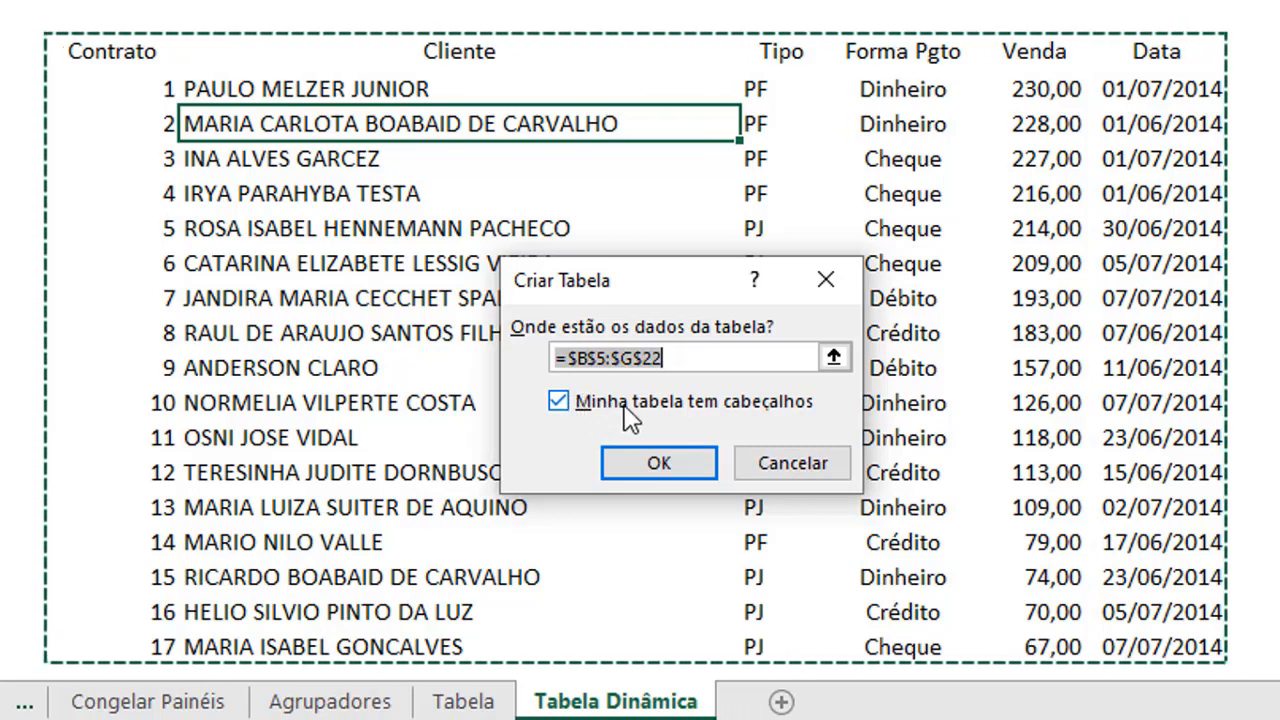
{"action": "left_click", "coordinate": [640, 466]}
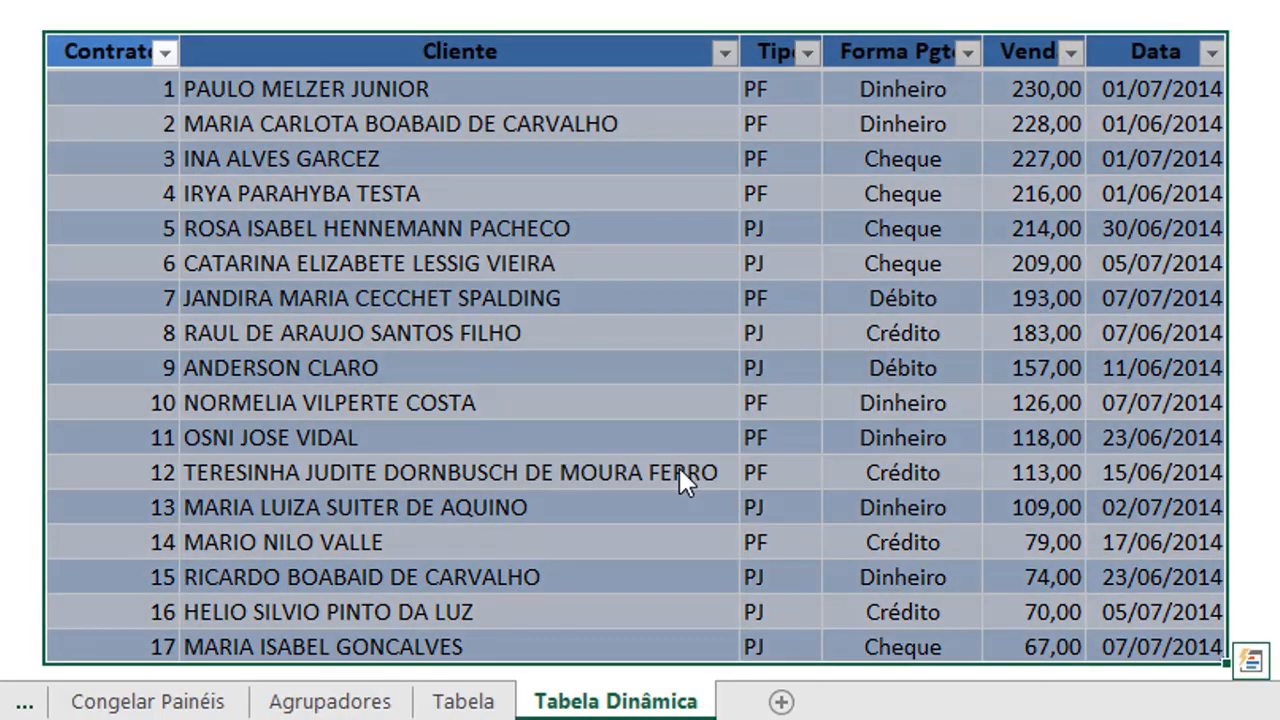
{"action": "left_click", "coordinate": [679, 467]}
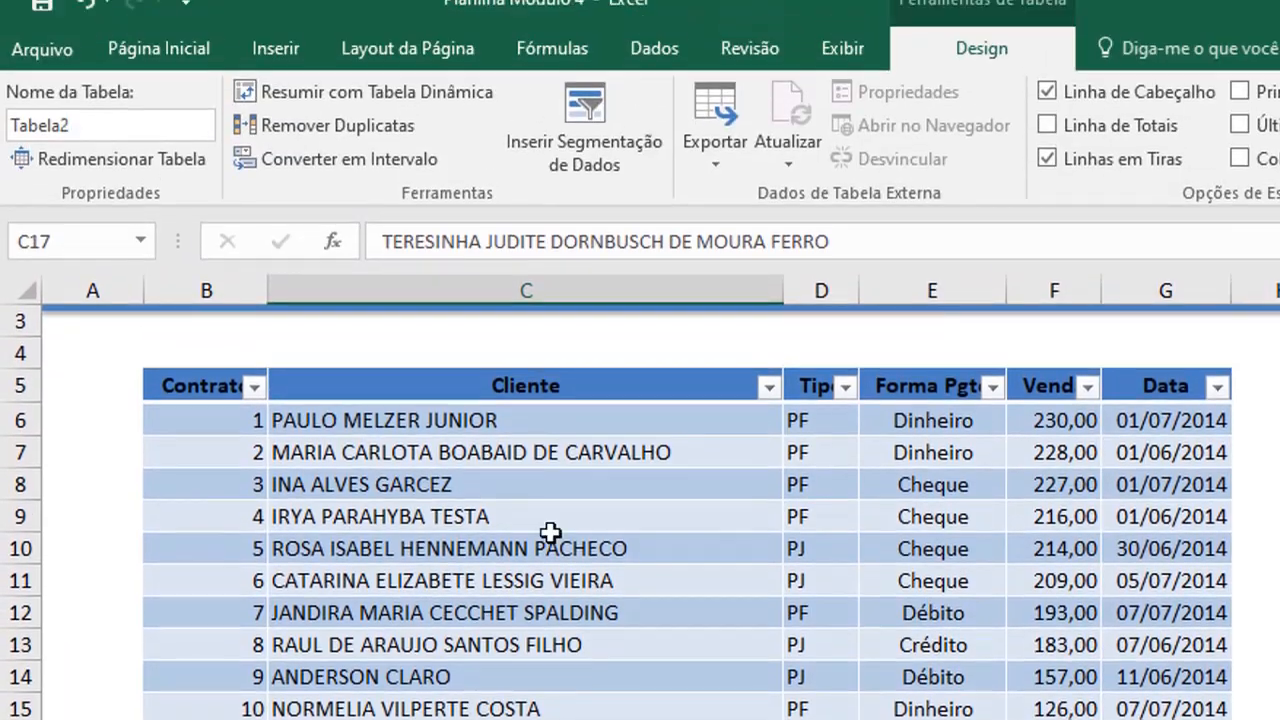
Create a pivot table from Tabela2 on a new worksheet, without adding the data to the data model.
{"action": "left_click", "coordinate": [526, 287]}
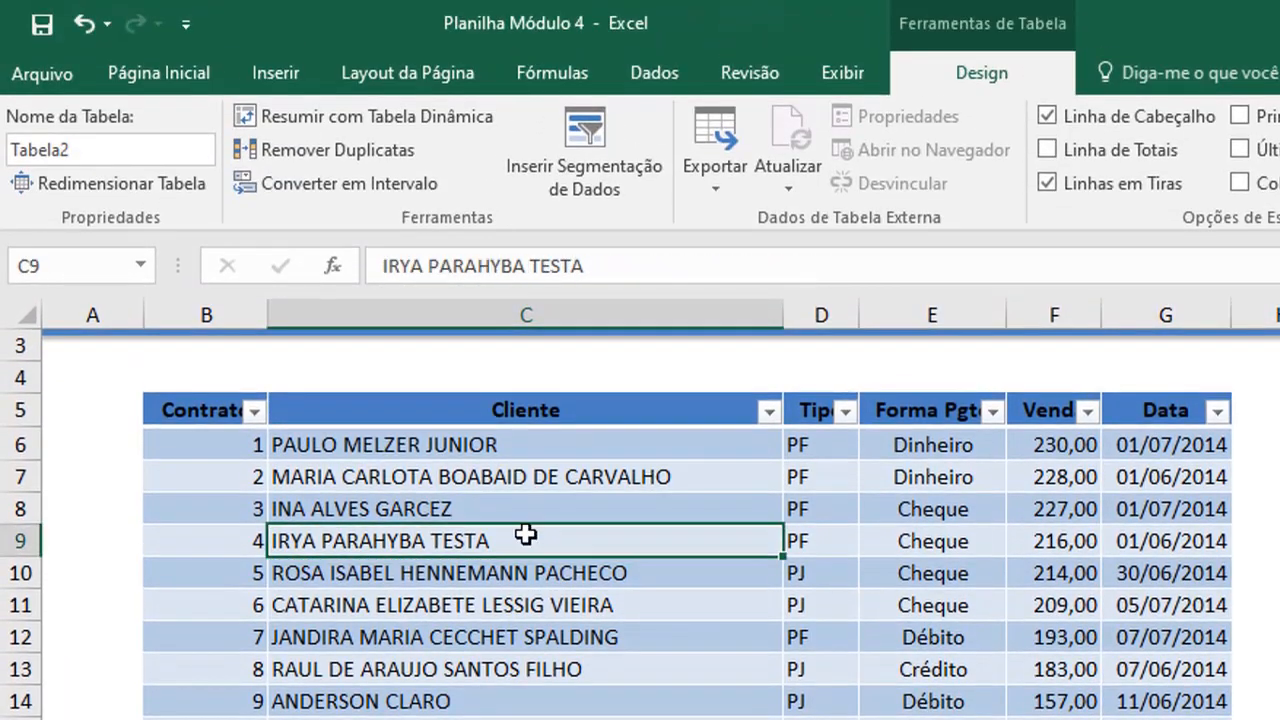
{"action": "left_click", "coordinate": [263, 84]}
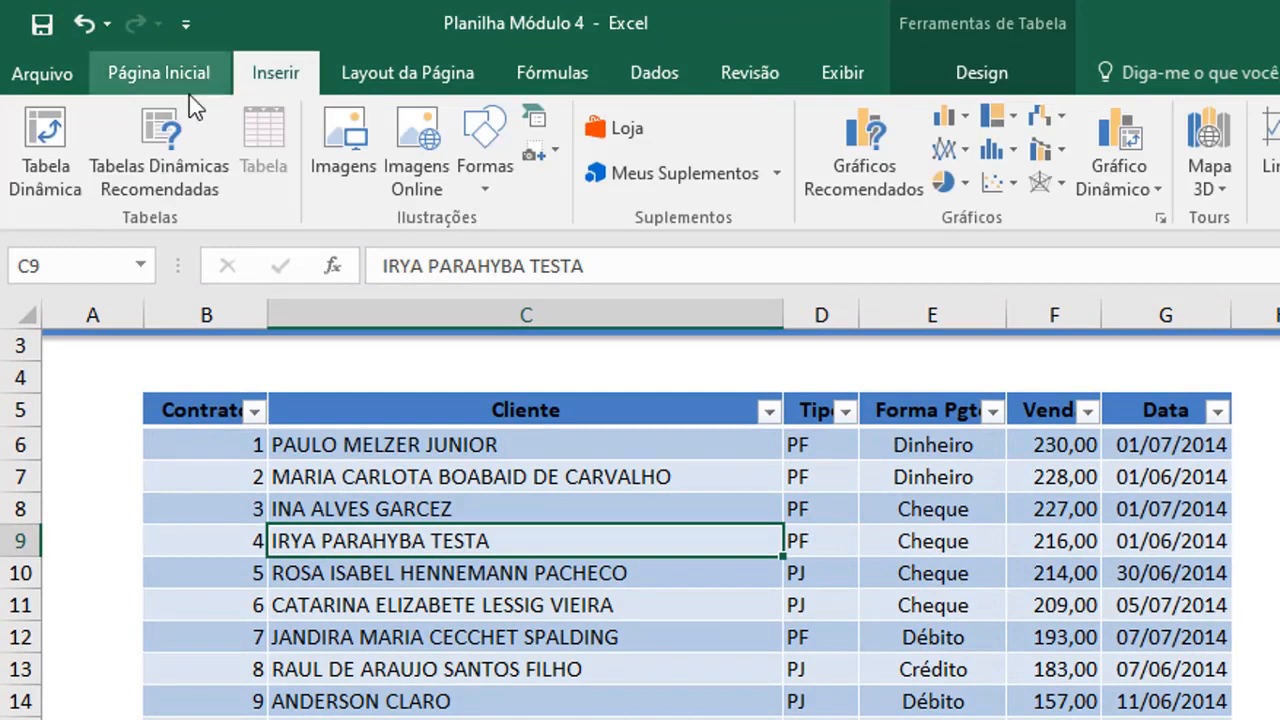
{"action": "left_click", "coordinate": [53, 129]}
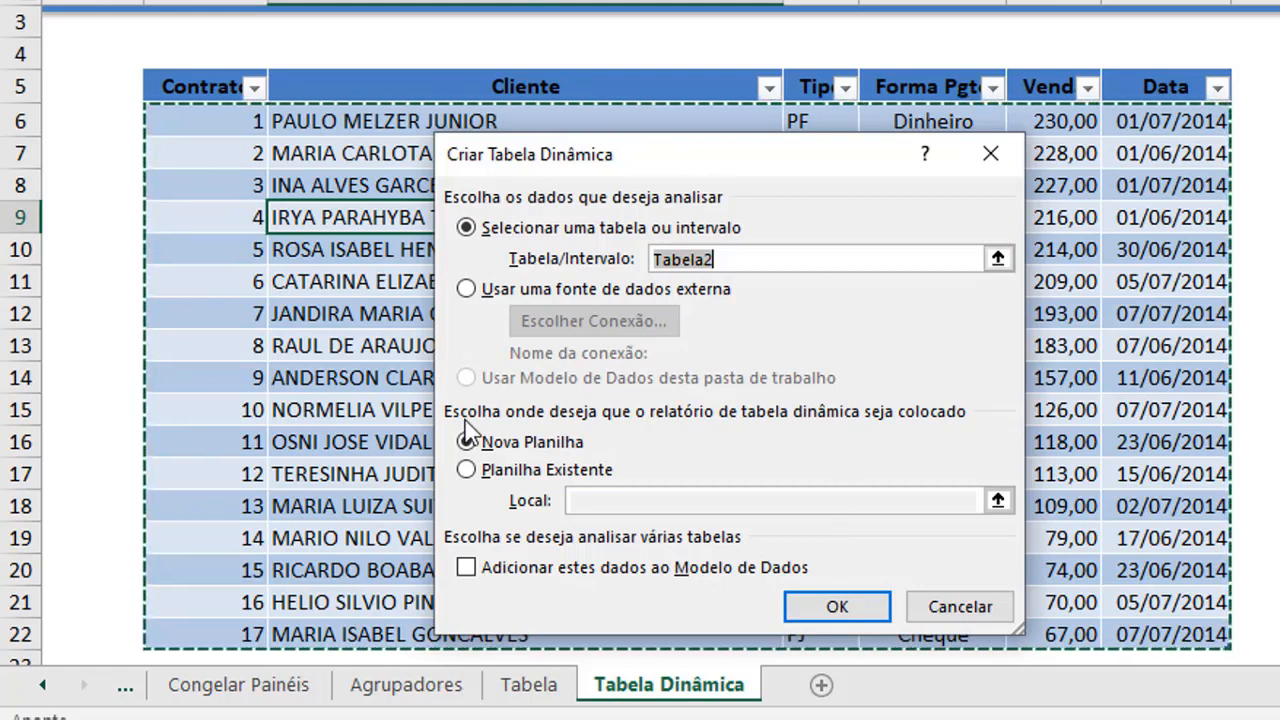
{"action": "left_click", "coordinate": [468, 473]}
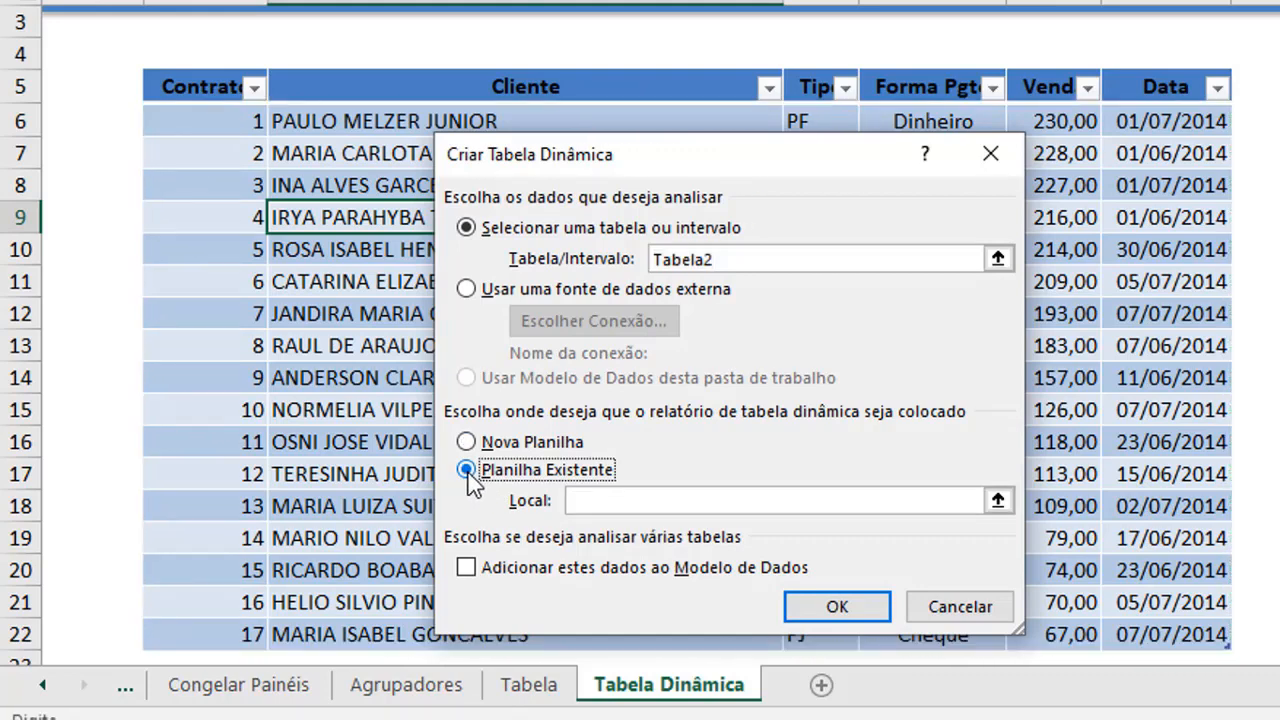
{"action": "left_click", "coordinate": [580, 500]}
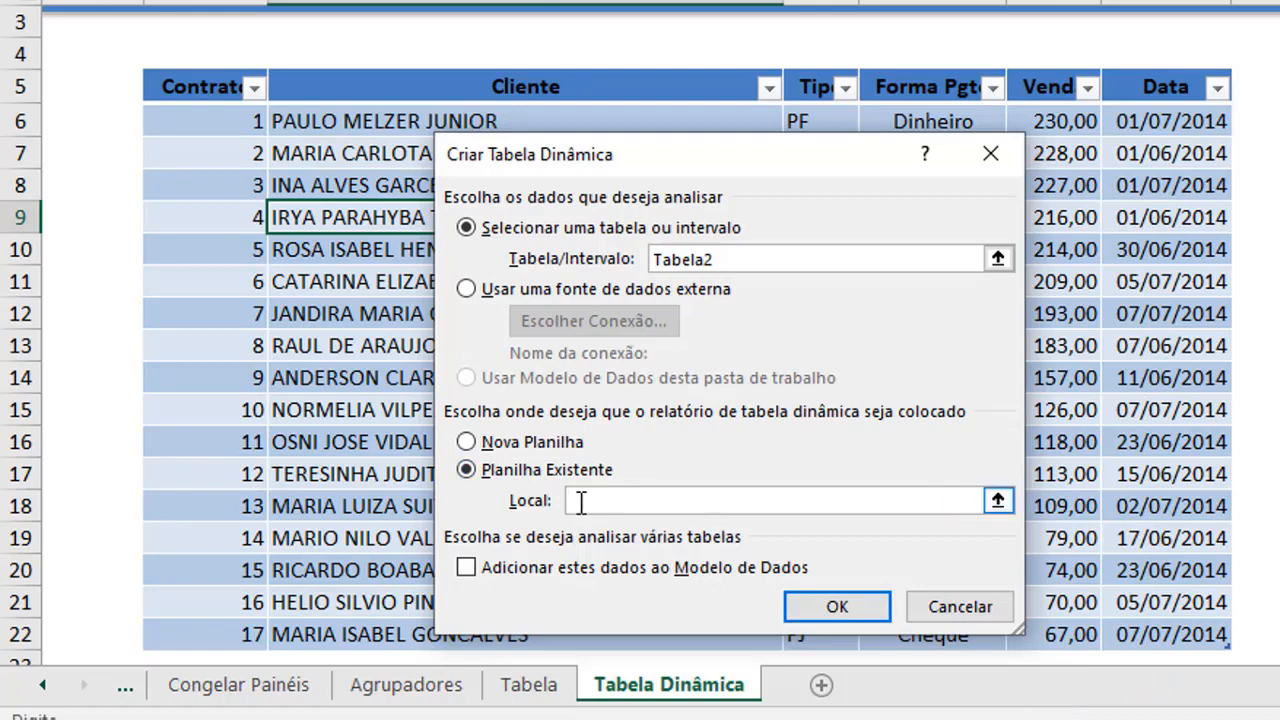
{"action": "left_click", "coordinate": [470, 443]}
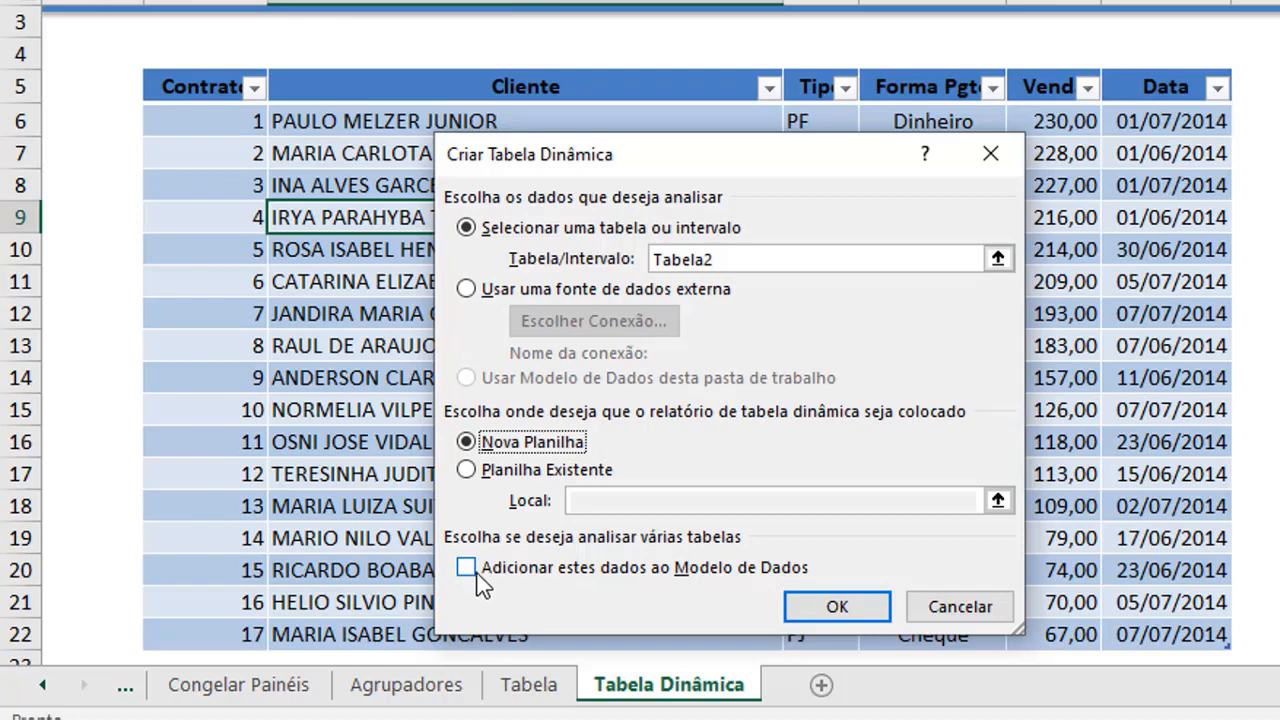
{"action": "left_click", "coordinate": [836, 607]}
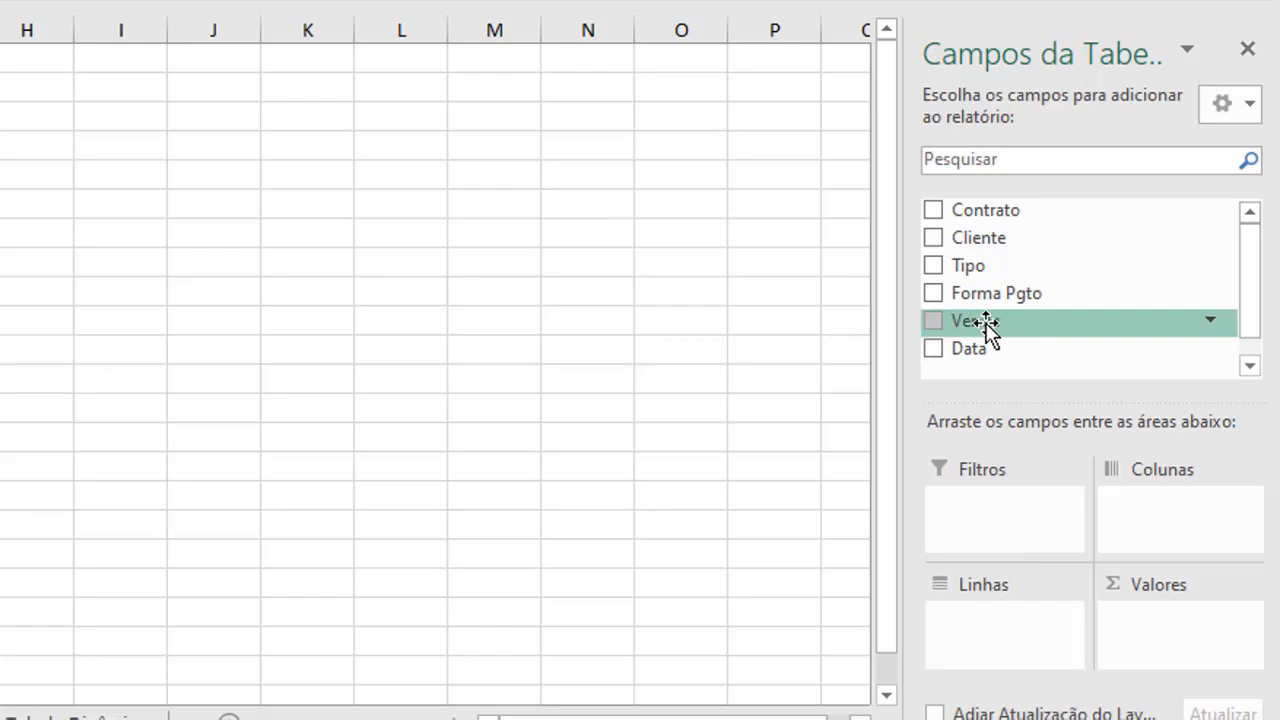
Add Venda to the pivot table's values area and Tipo to its rows.
{"action": "left_click_drag", "start_coordinate": [993, 322], "coordinate": [1164, 615]}
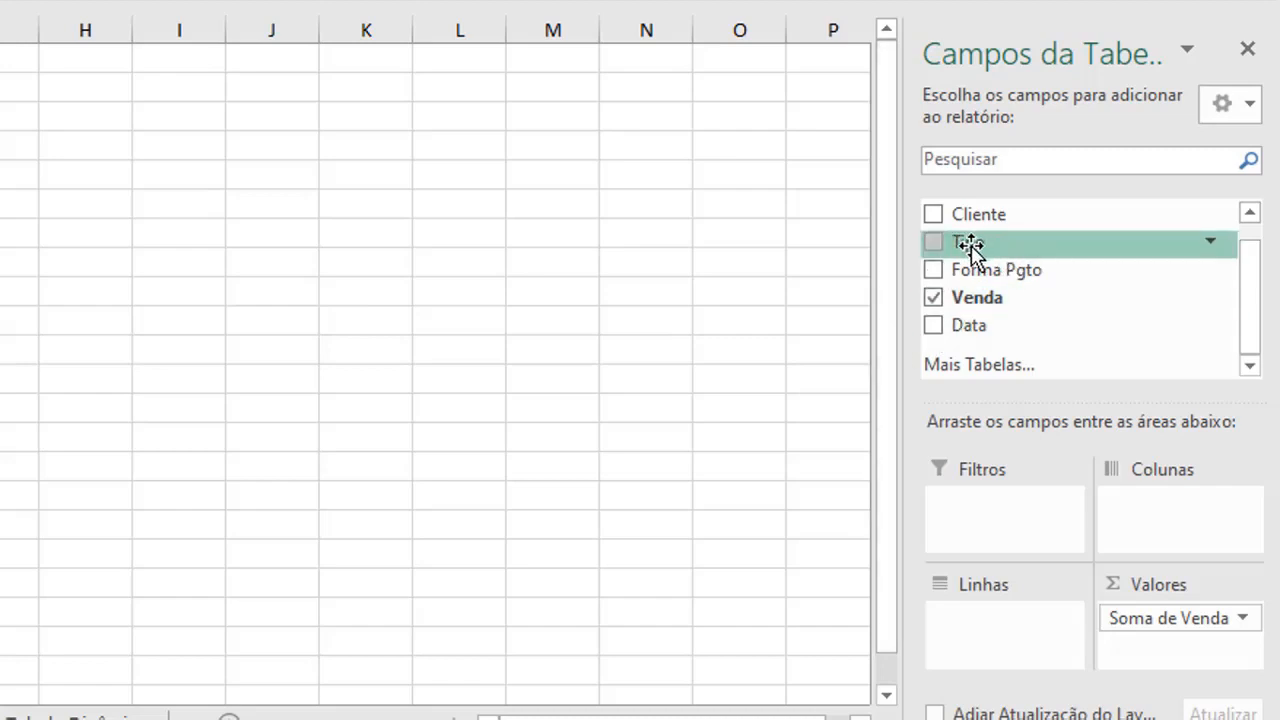
{"action": "left_click_drag", "start_coordinate": [970, 245], "coordinate": [1046, 634]}
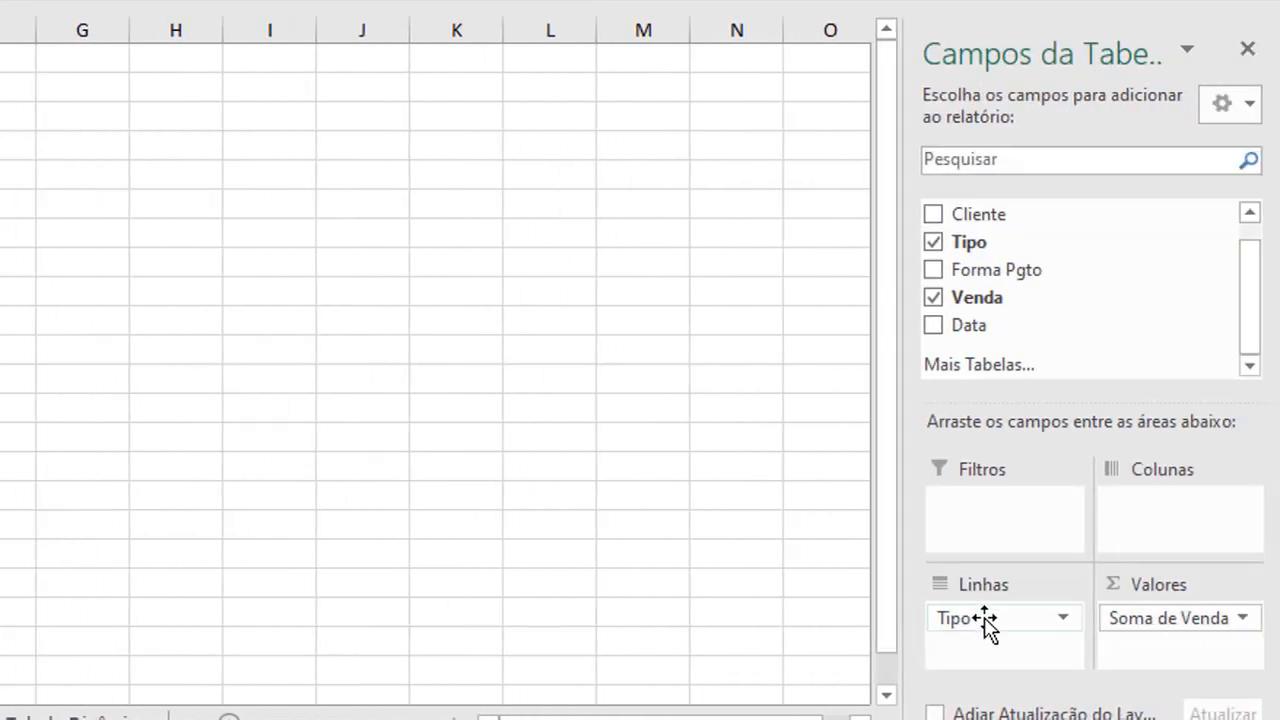
Move Tipo from the pivot table's rows to its columns, and place Forma Pgto in the rows.
{"action": "left_click_drag", "start_coordinate": [985, 620], "coordinate": [1135, 529]}
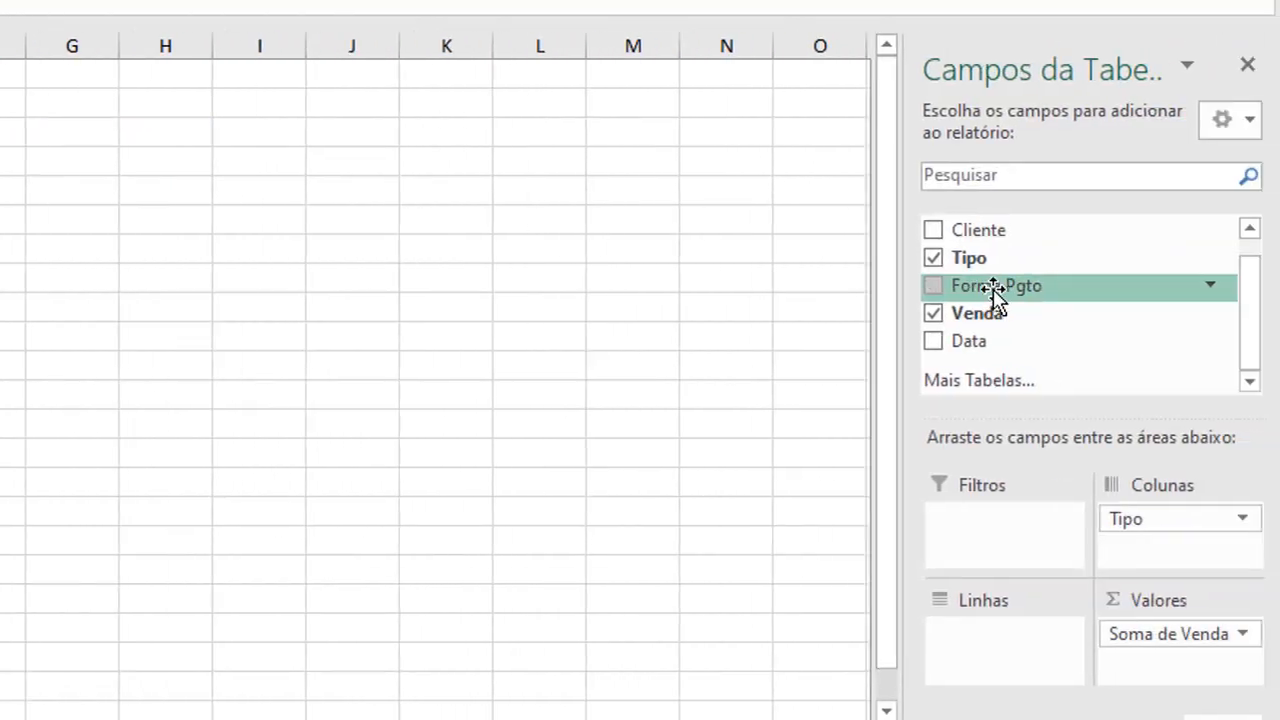
{"action": "left_click_drag", "start_coordinate": [993, 289], "coordinate": [987, 647]}
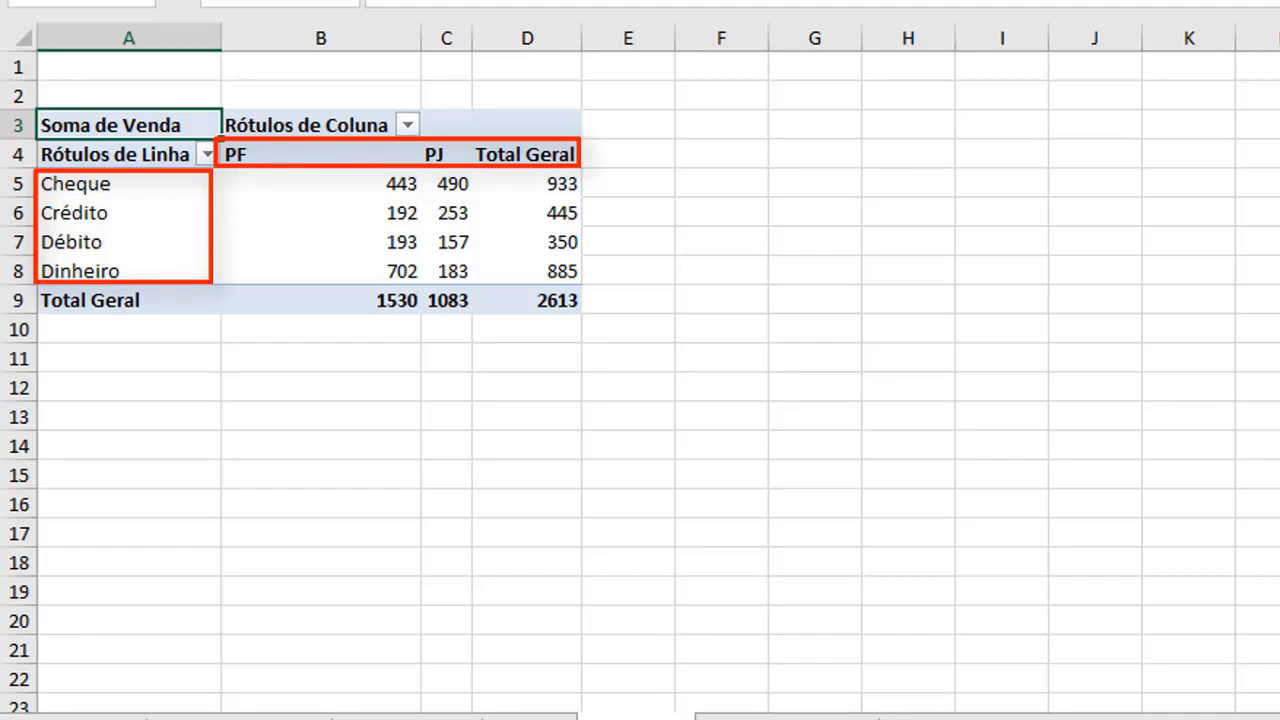
{"action": "left_click_drag", "start_coordinate": [1086, 636], "coordinate": [1000, 655]}
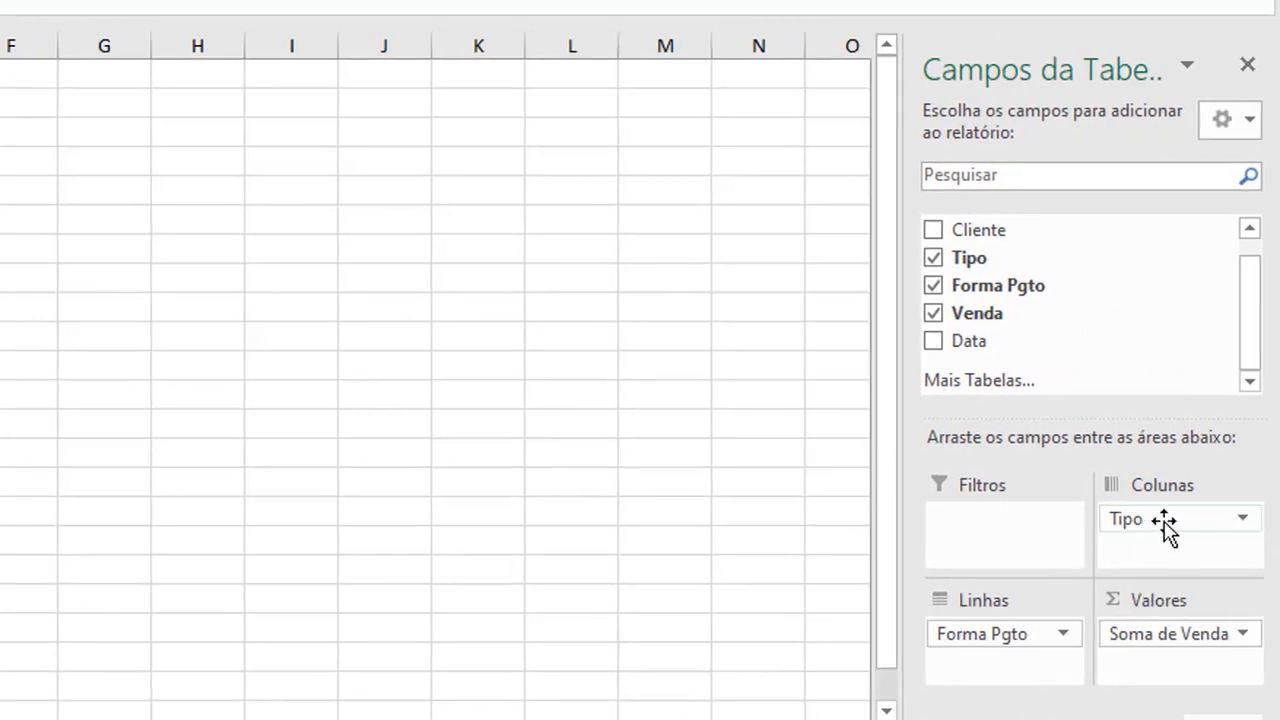
Move Tipo from the pivot table's columns to its rows, and place Forma Pgto beneath Tipo.
{"action": "left_click_drag", "start_coordinate": [1166, 529], "coordinate": [993, 648]}
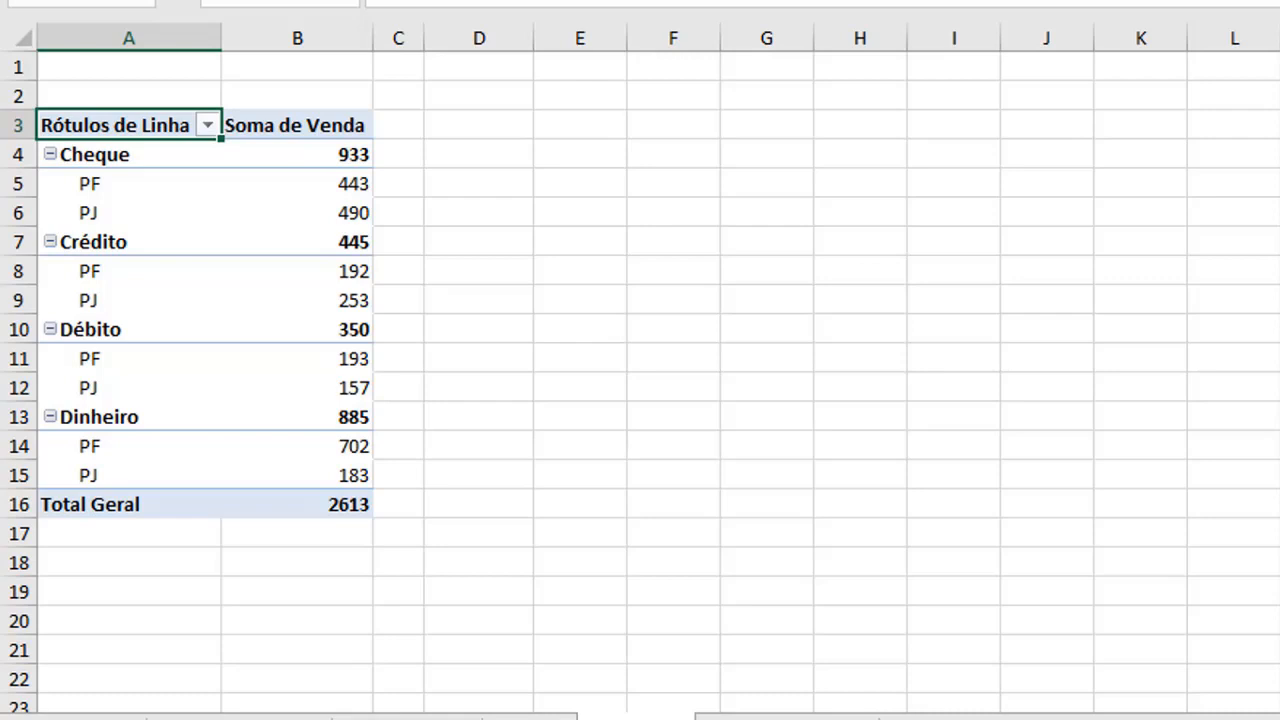
{"action": "mouse_move", "coordinate": [313, 262]}
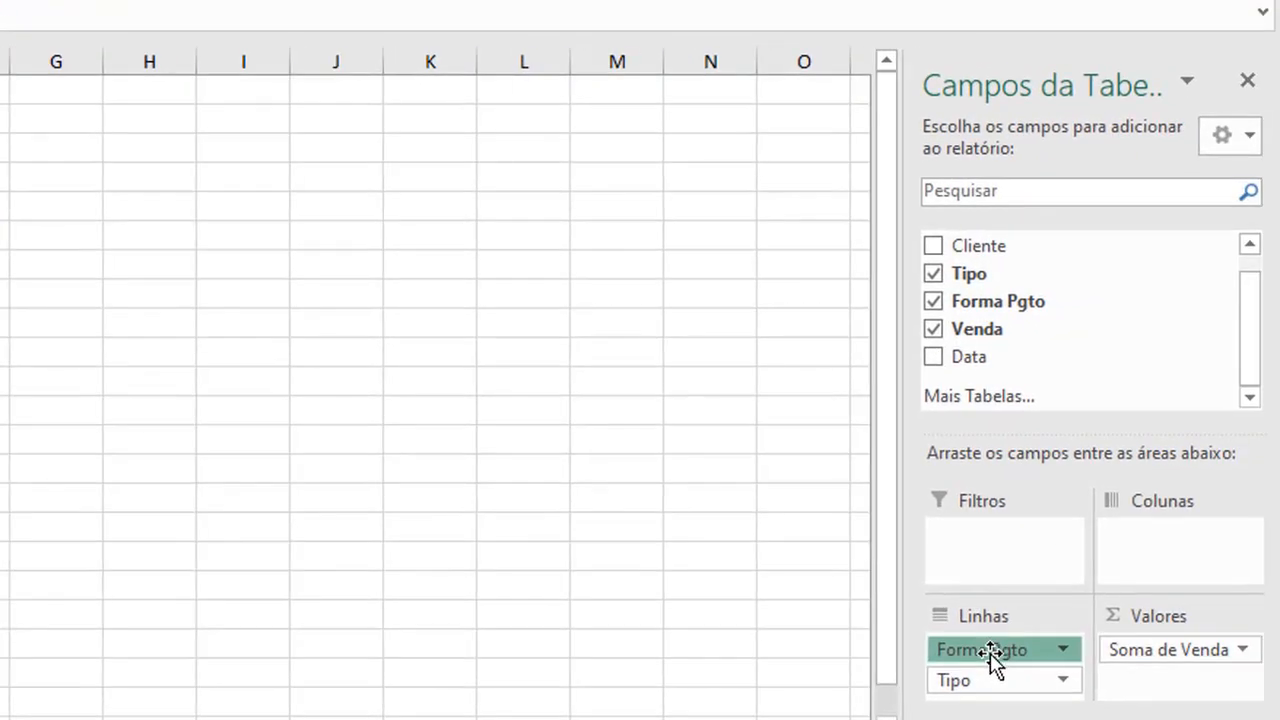
{"action": "left_click_drag", "start_coordinate": [991, 658], "coordinate": [1077, 690]}
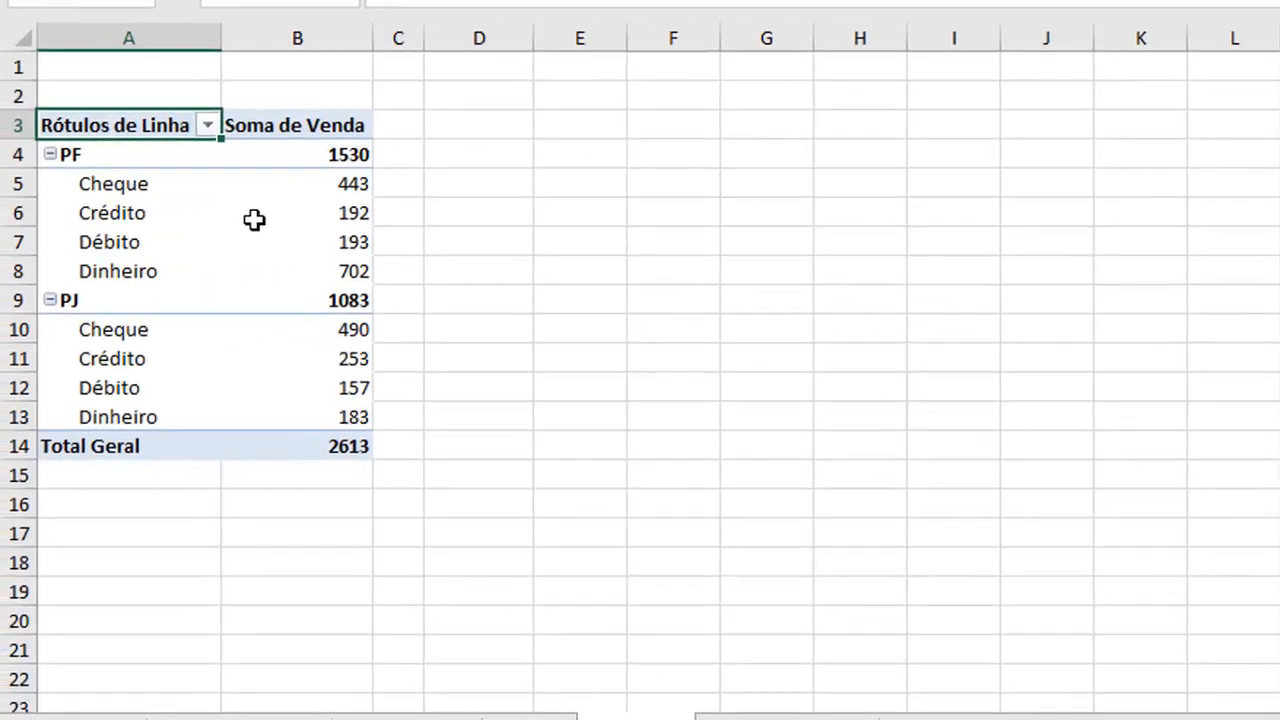
{"action": "mouse_move", "coordinate": [248, 221]}
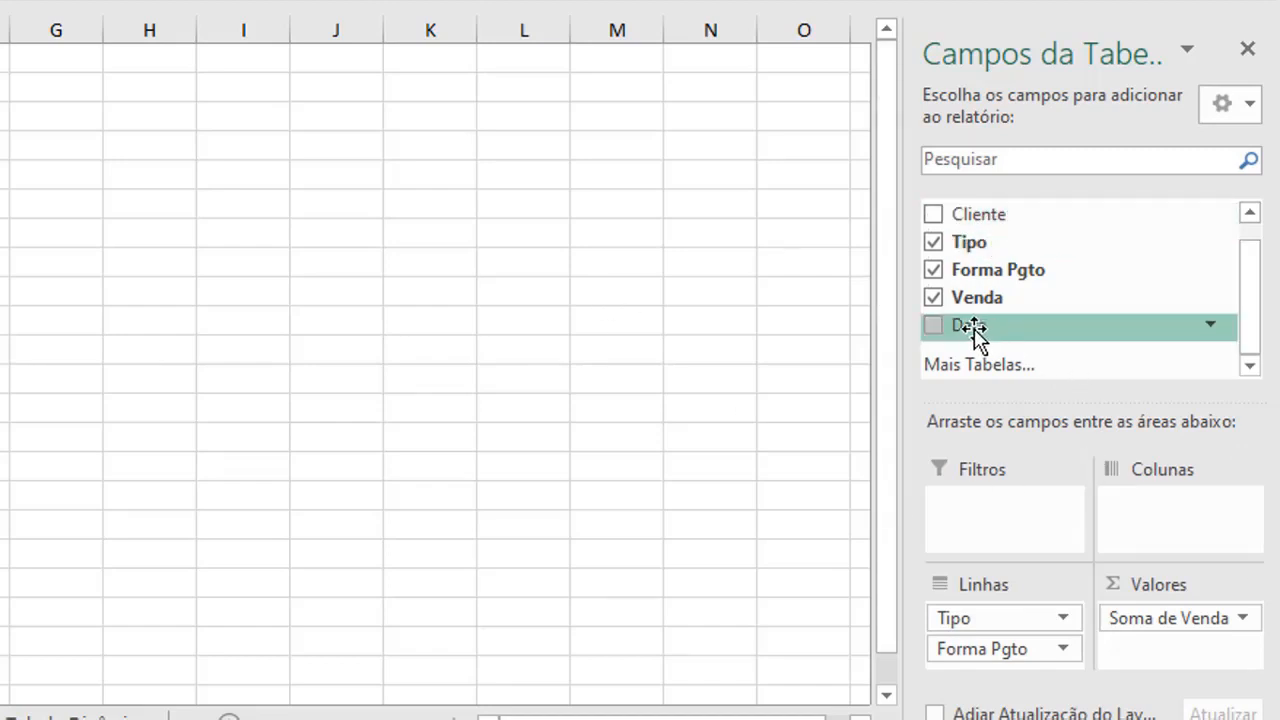
Add Data as a report filter and exclude 11/06/2014, 15/06/2014, 17/06/2014 and 23/06/2014 using multiple item selection.
{"action": "left_click_drag", "start_coordinate": [972, 330], "coordinate": [967, 507]}
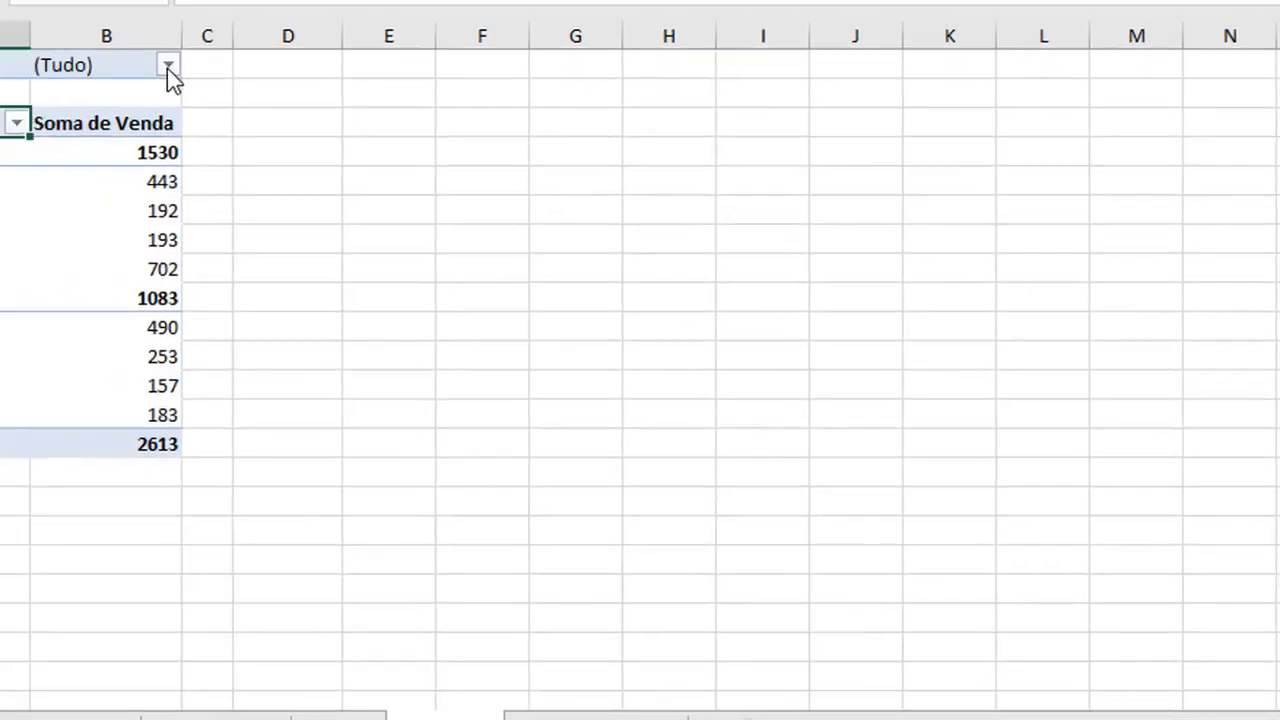
{"action": "left_click", "coordinate": [168, 66]}
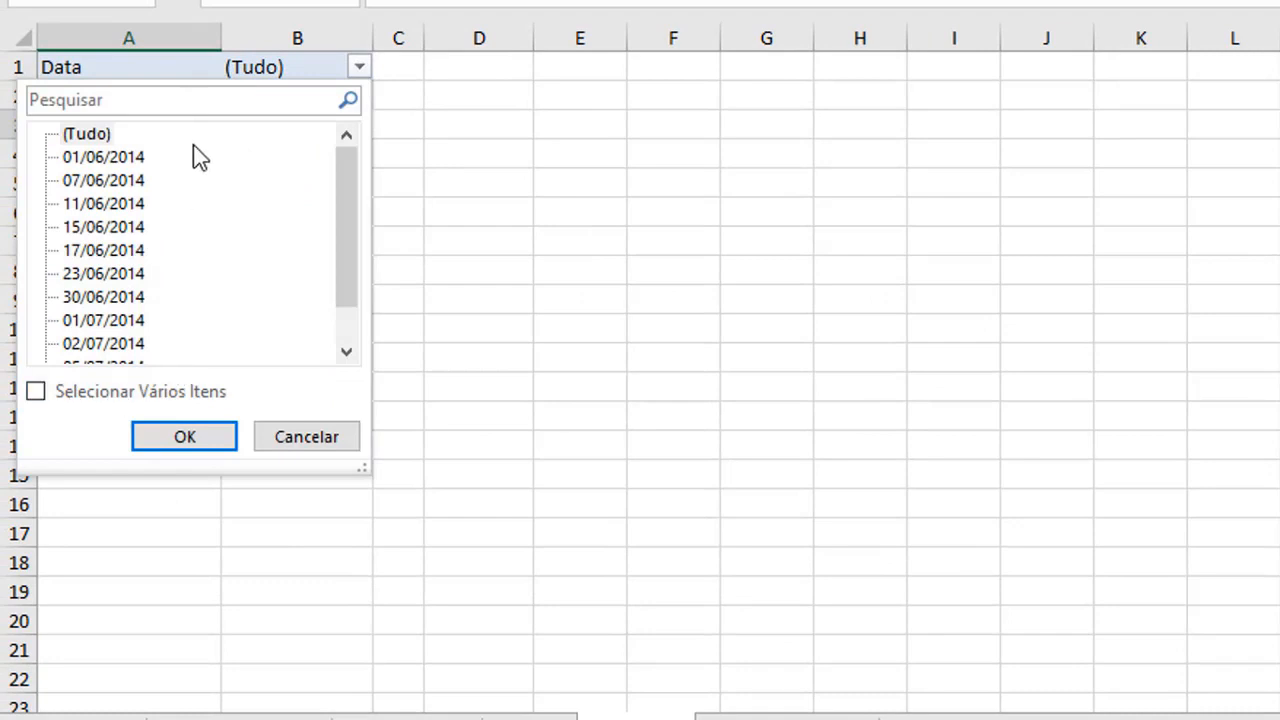
{"action": "left_click", "coordinate": [36, 392]}
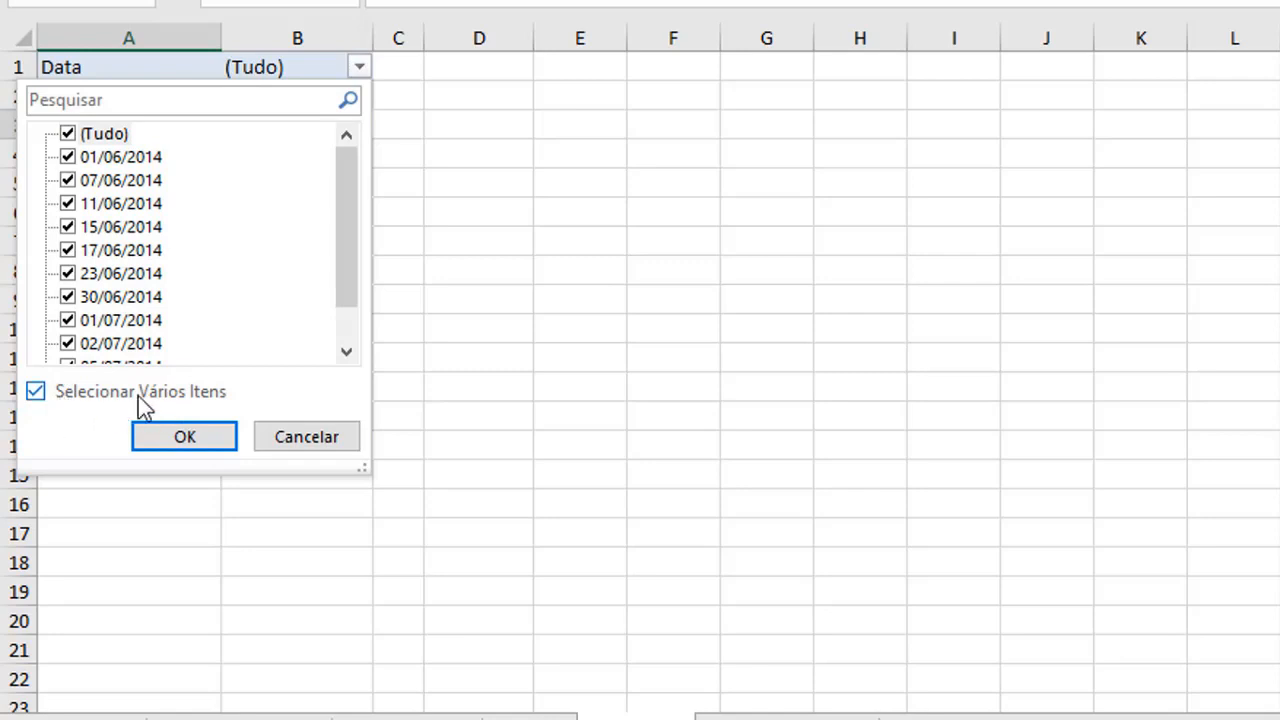
{"action": "left_click", "coordinate": [68, 203]}
{"action": "left_click", "coordinate": [68, 226]}
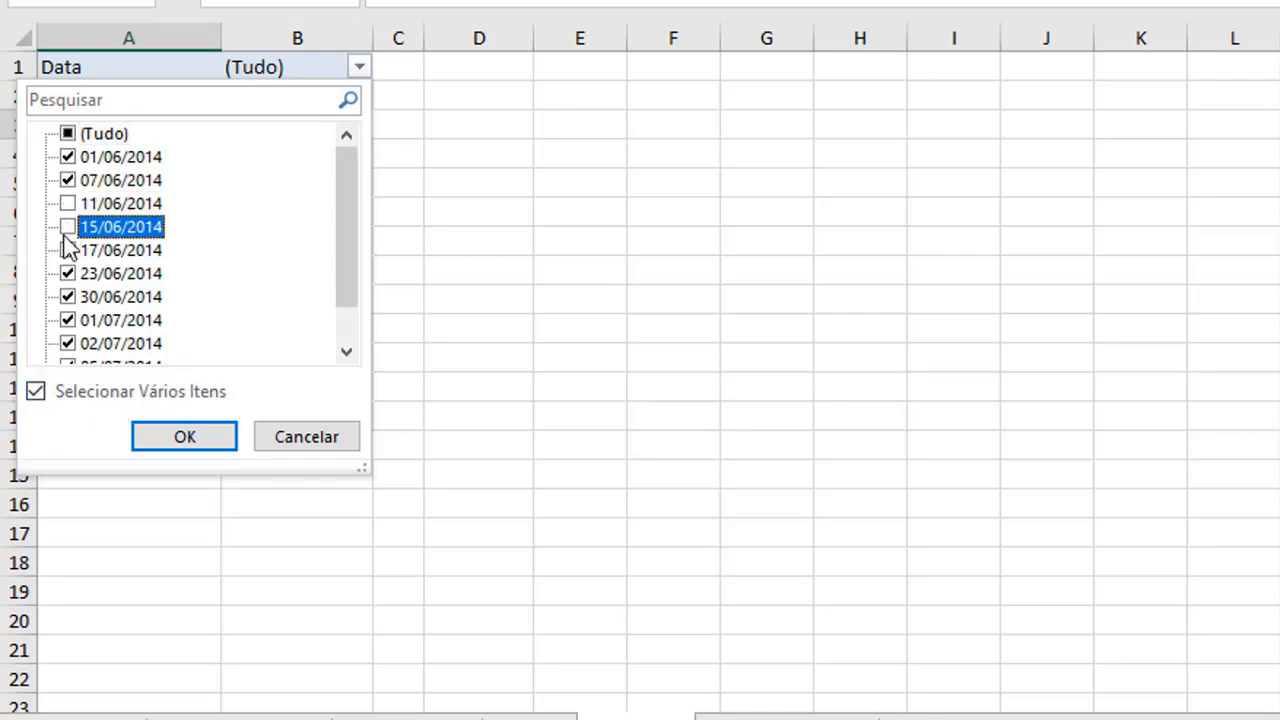
{"action": "left_click", "coordinate": [68, 250]}
{"action": "left_click", "coordinate": [68, 273]}
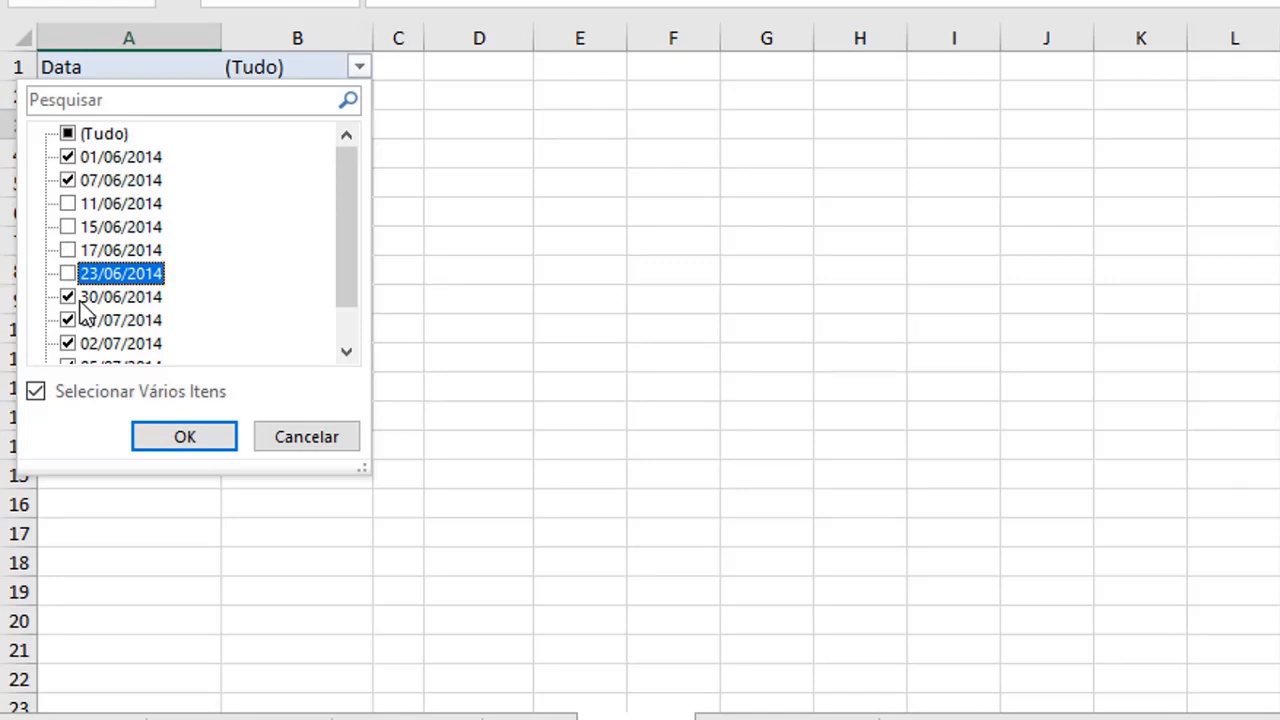
{"action": "left_click", "coordinate": [207, 438]}
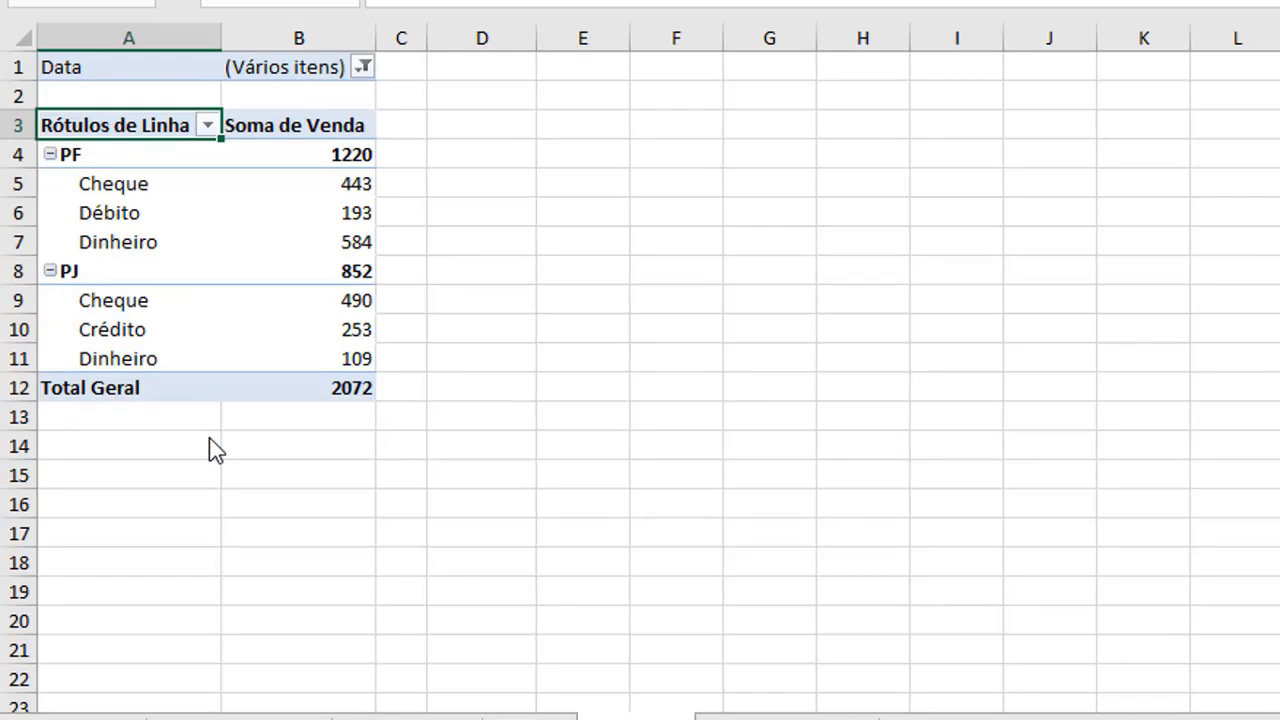
{"action": "mouse_move", "coordinate": [283, 242]}
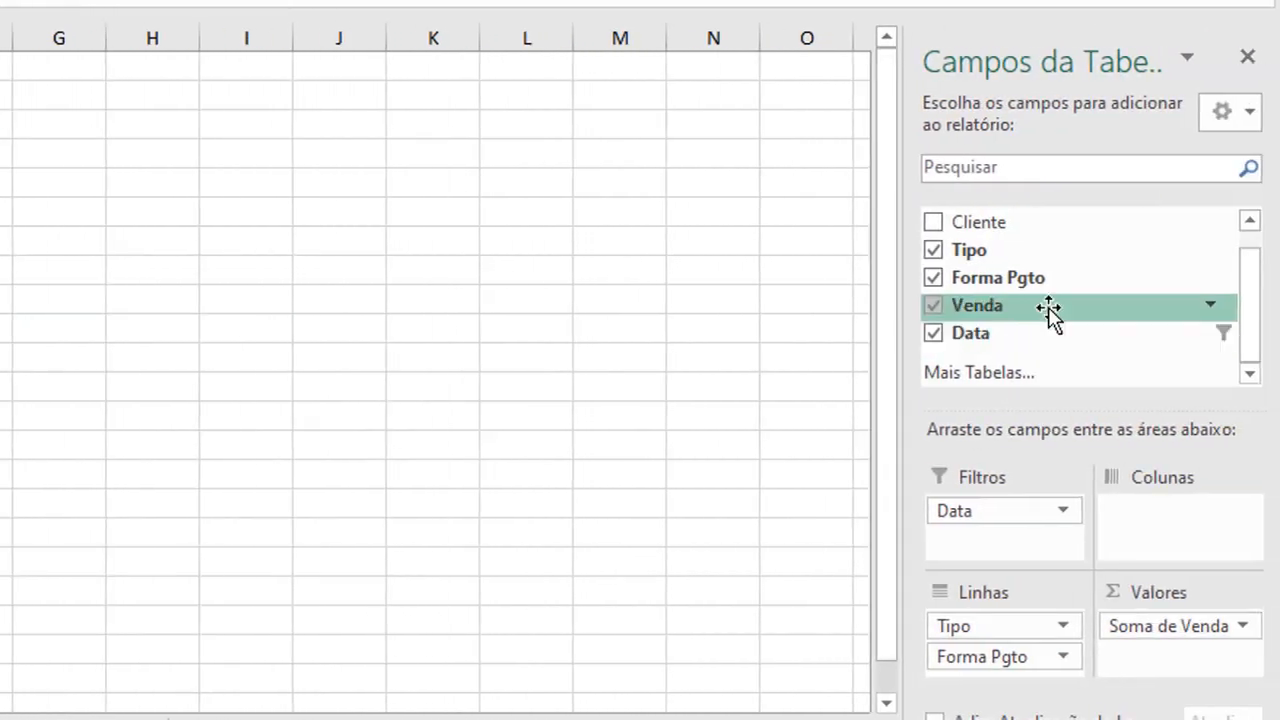
Add Cliente to the pivot table's filters, and remove both Data and Cliente from the filters area.
{"action": "left_click_drag", "start_coordinate": [994, 222], "coordinate": [970, 545]}
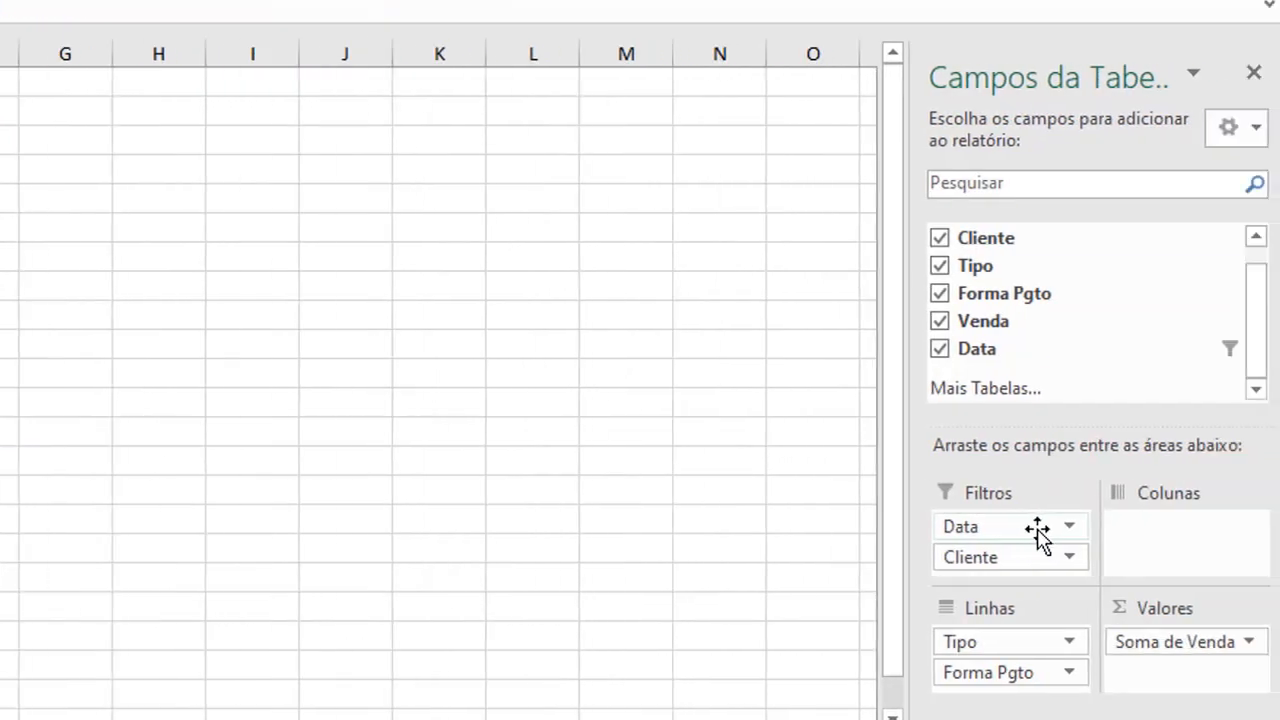
{"action": "left_click_drag", "start_coordinate": [1037, 528], "coordinate": [1096, 318]}
{"action": "left_click_drag", "start_coordinate": [989, 528], "coordinate": [1018, 340]}
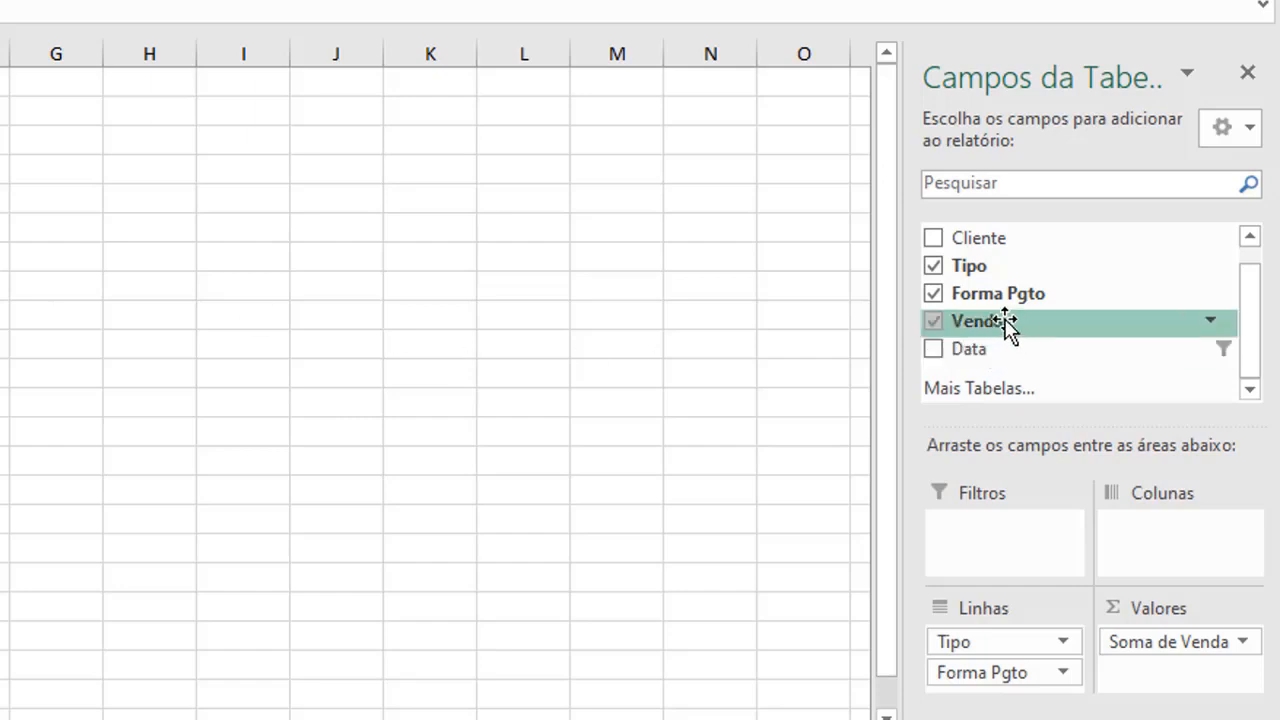
Add Venda three more times to the pivot table's values area.
{"action": "left_click_drag", "start_coordinate": [1008, 322], "coordinate": [1142, 655]}
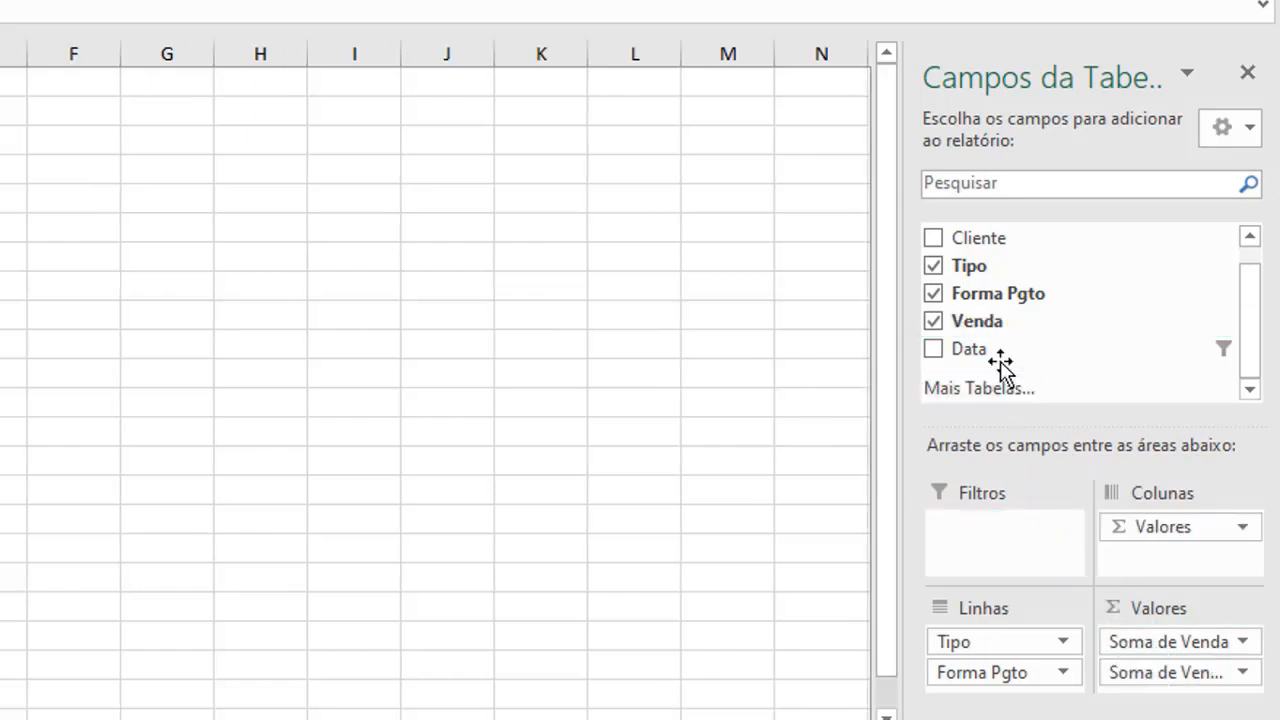
{"action": "left_click_drag", "start_coordinate": [988, 321], "coordinate": [1138, 690]}
{"action": "left_click_drag", "start_coordinate": [968, 321], "coordinate": [1160, 700]}
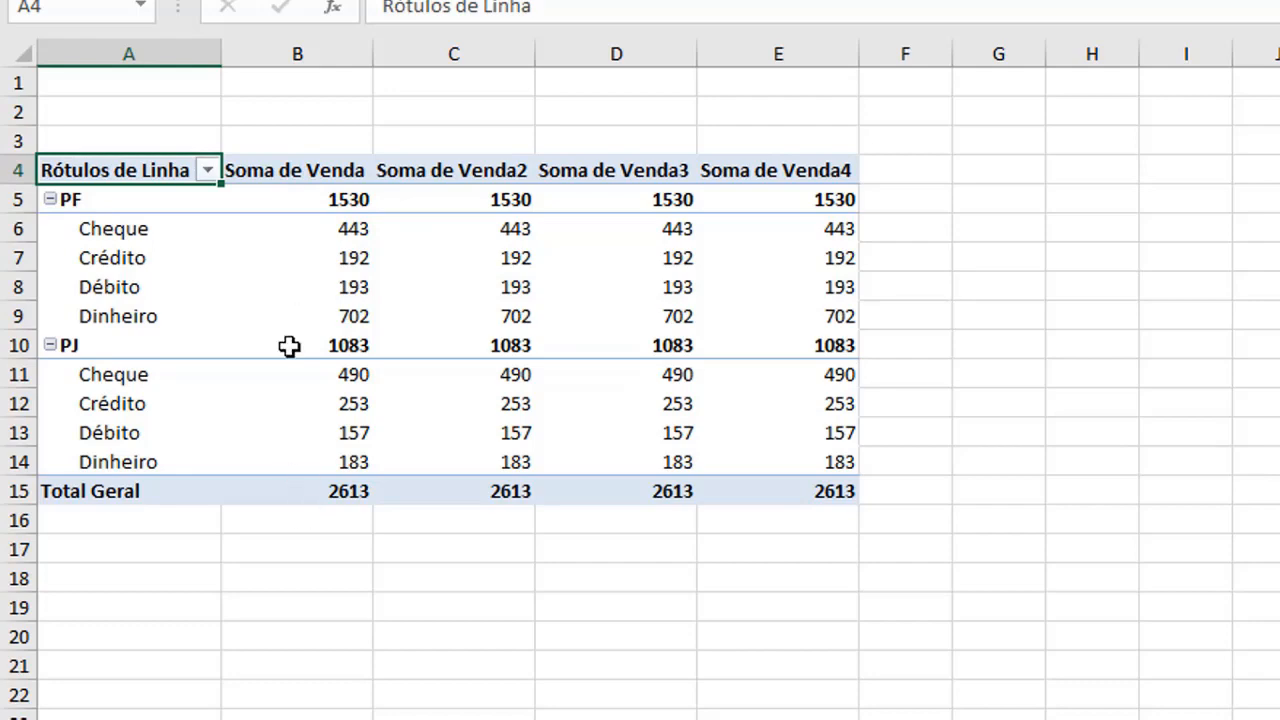
{"action": "left_click", "coordinate": [295, 257]}
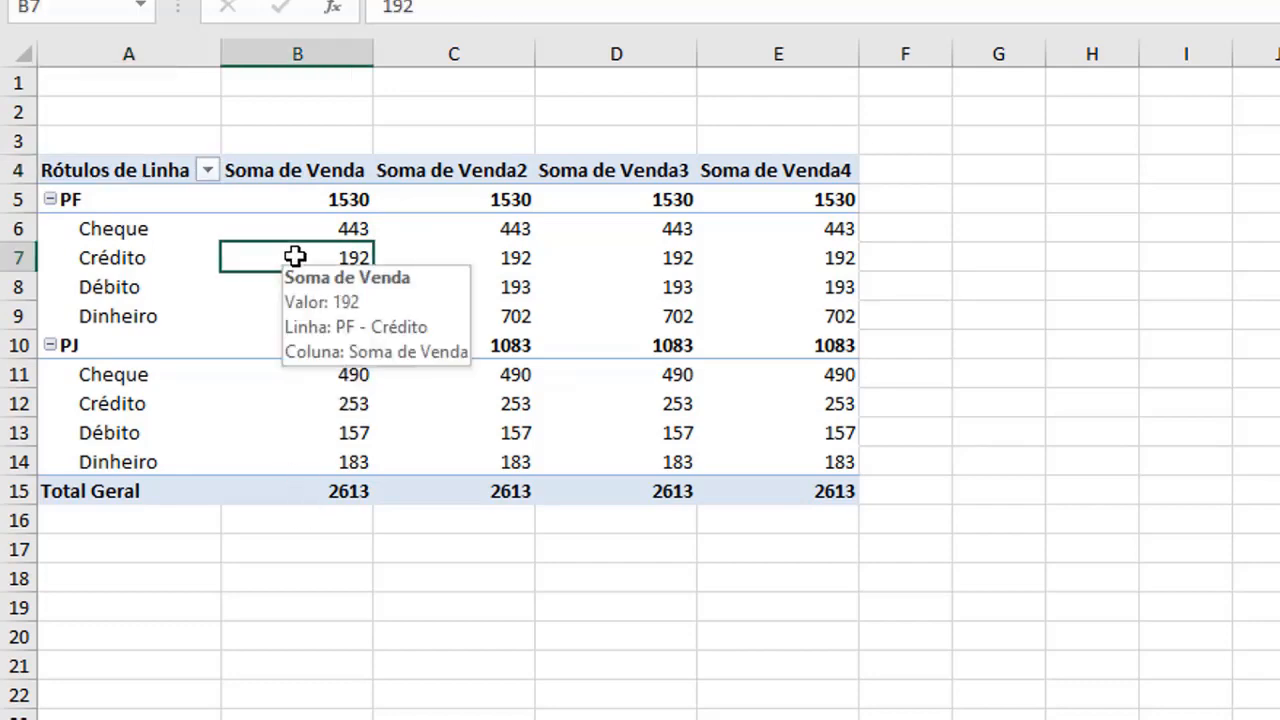
{"action": "right_click", "coordinate": [295, 257]}
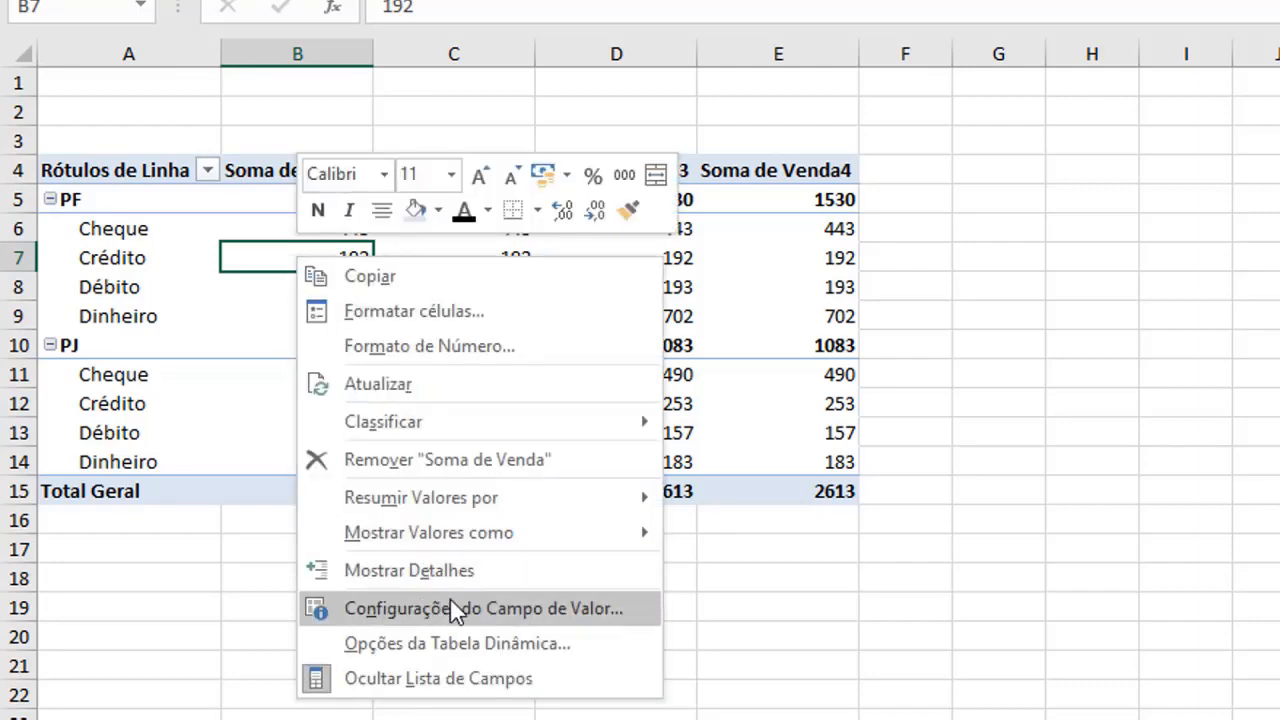
{"action": "left_click", "coordinate": [630, 607]}
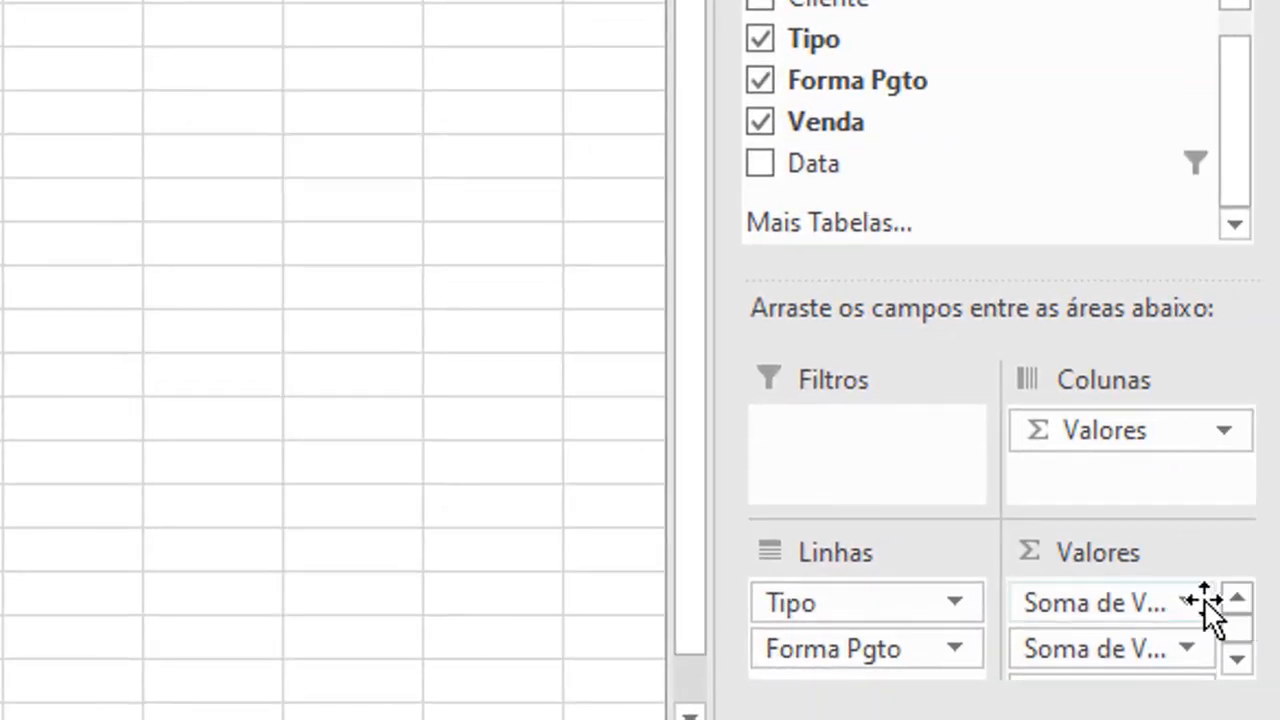
{"action": "left_click", "coordinate": [1188, 604]}
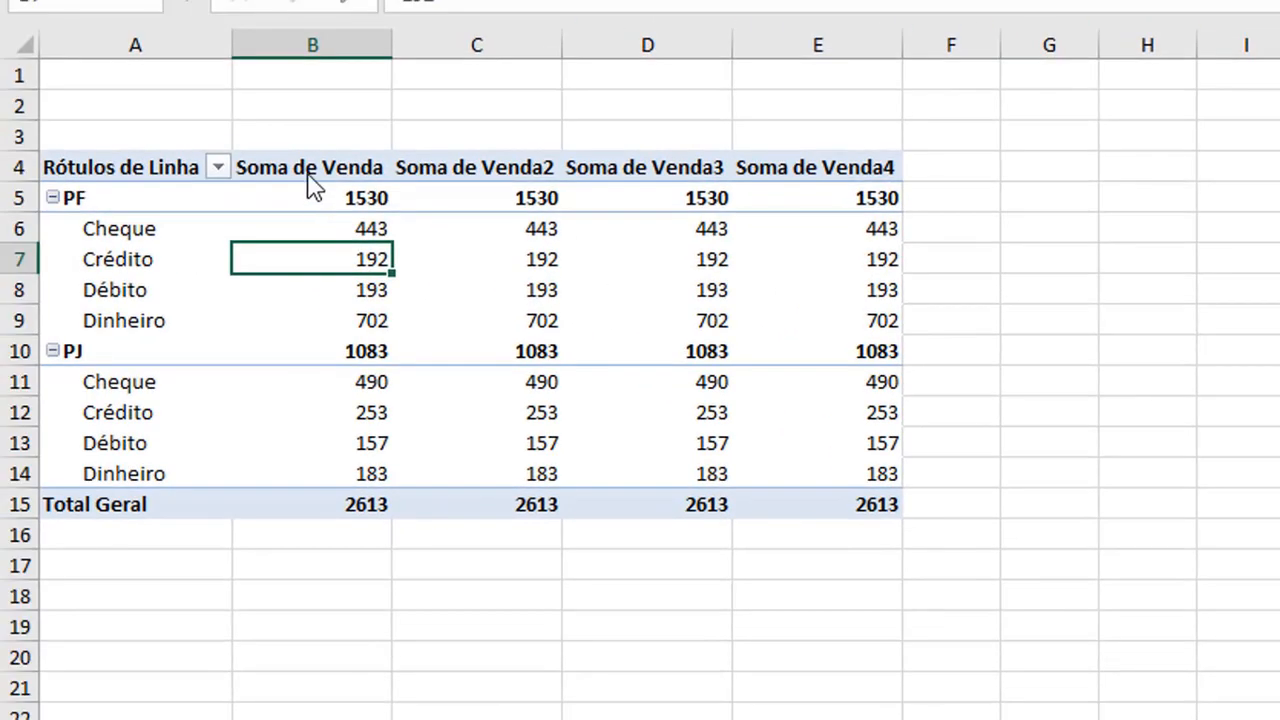
Set the Soma de Venda value field to summarize by Contagem and name it Quantidade.
{"action": "left_click", "coordinate": [310, 170]}
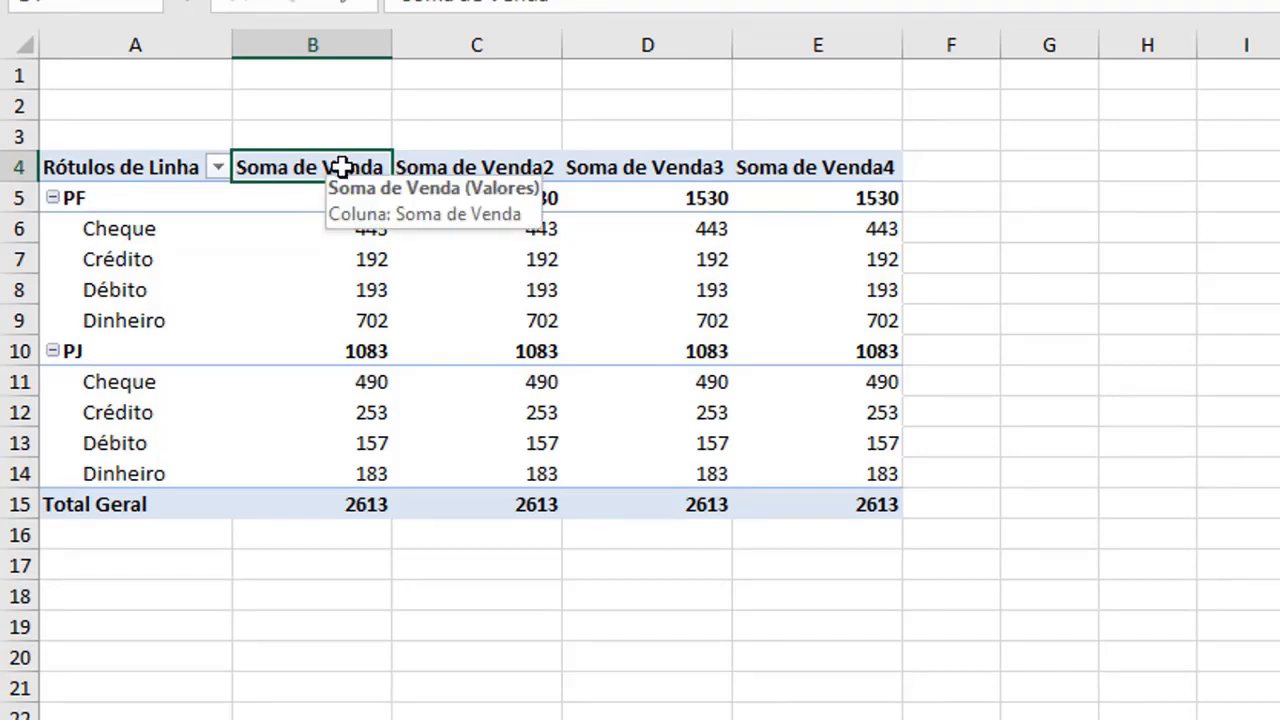
{"action": "double_click", "coordinate": [341, 167]}
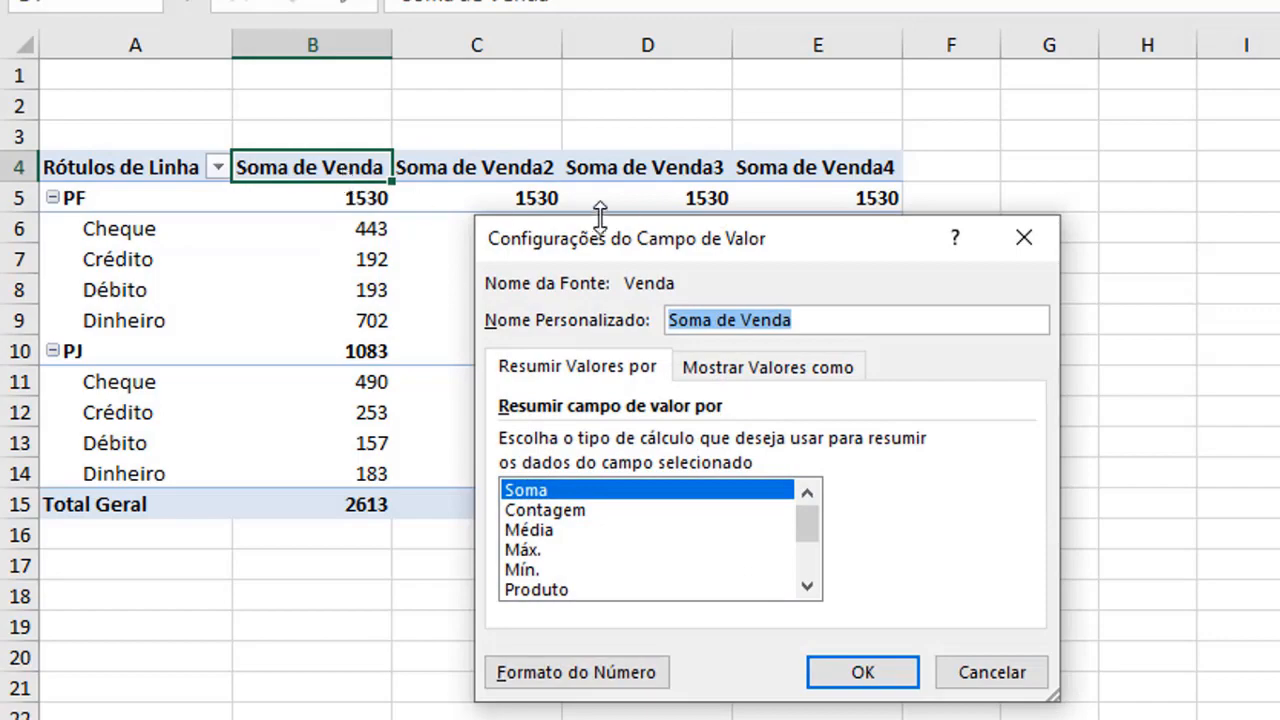
{"action": "left_click_drag", "start_coordinate": [677, 252], "coordinate": [1116, 151]}
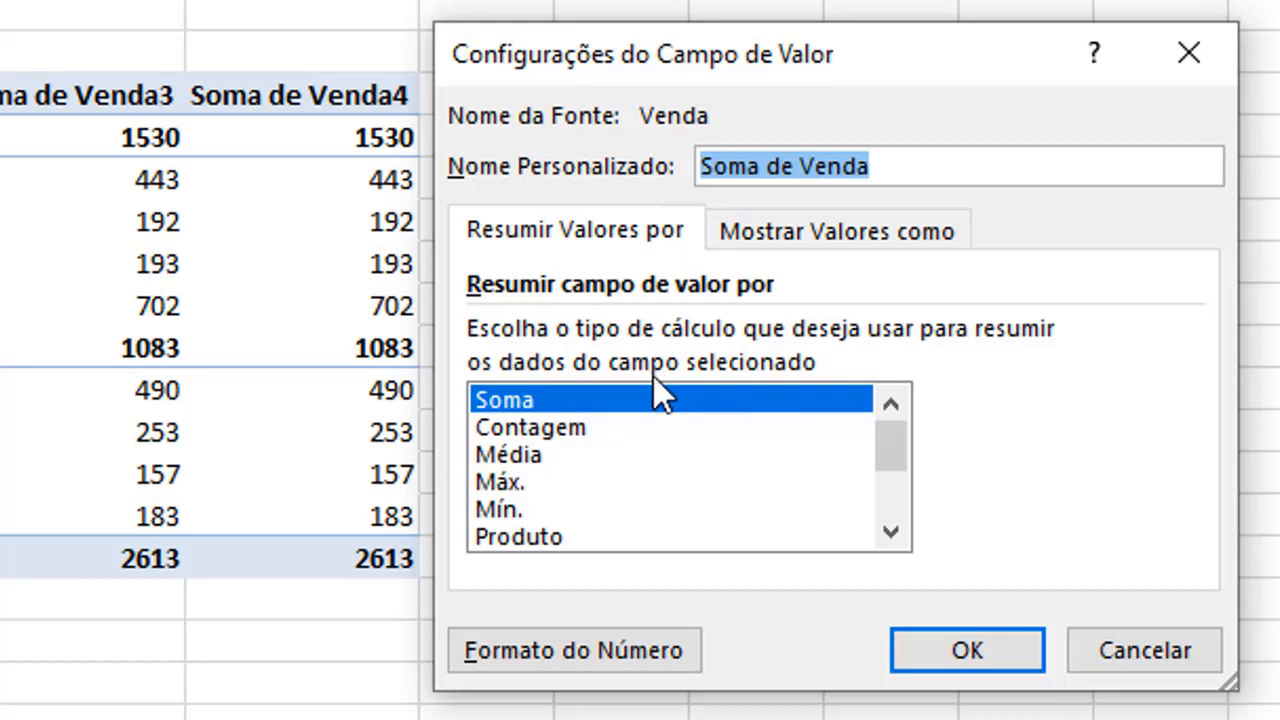
{"action": "left_click", "coordinate": [569, 429]}
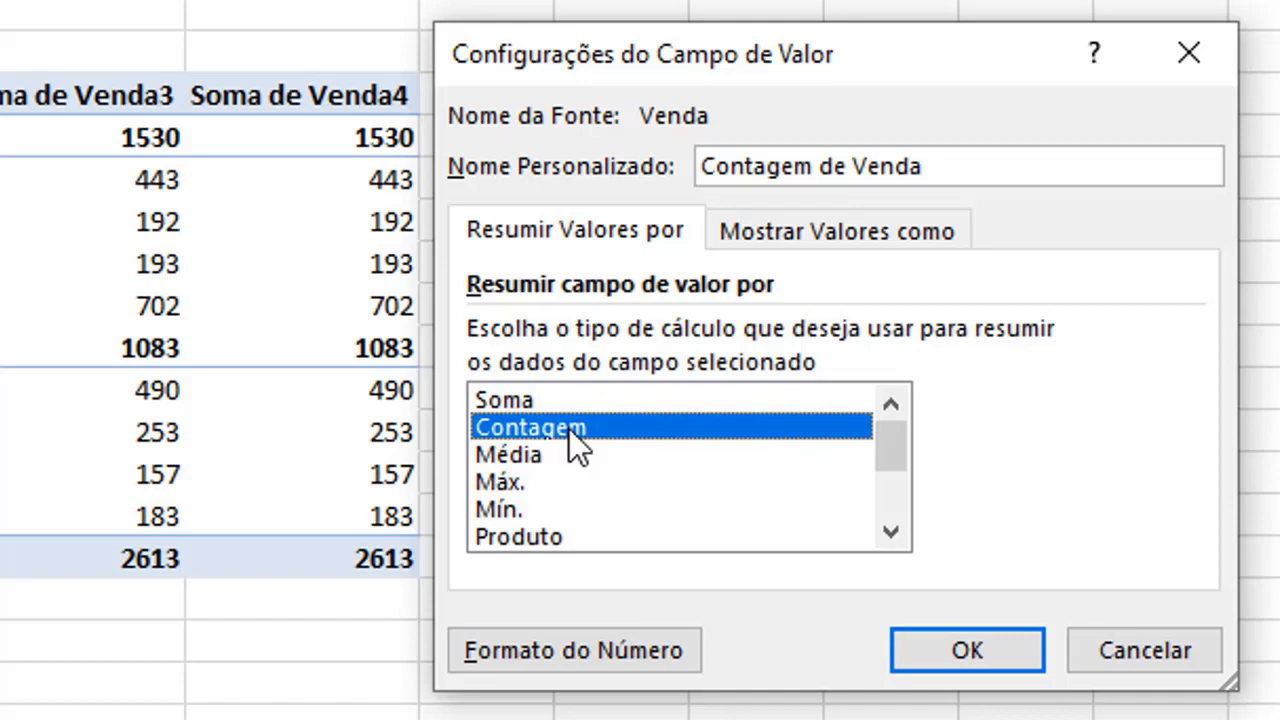
{"action": "double_click", "coordinate": [940, 167]}
{"action": "triple_click", "coordinate": [940, 170]}
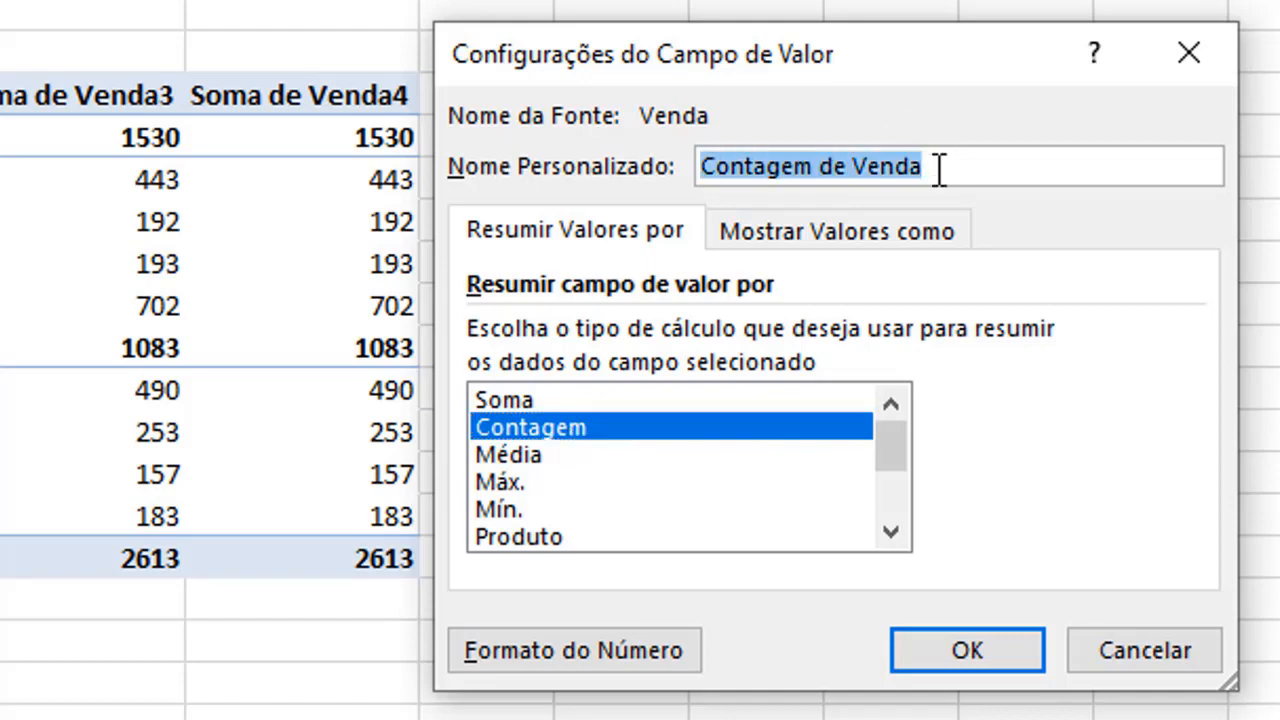
{"action": "type", "text": "Quantidade"}
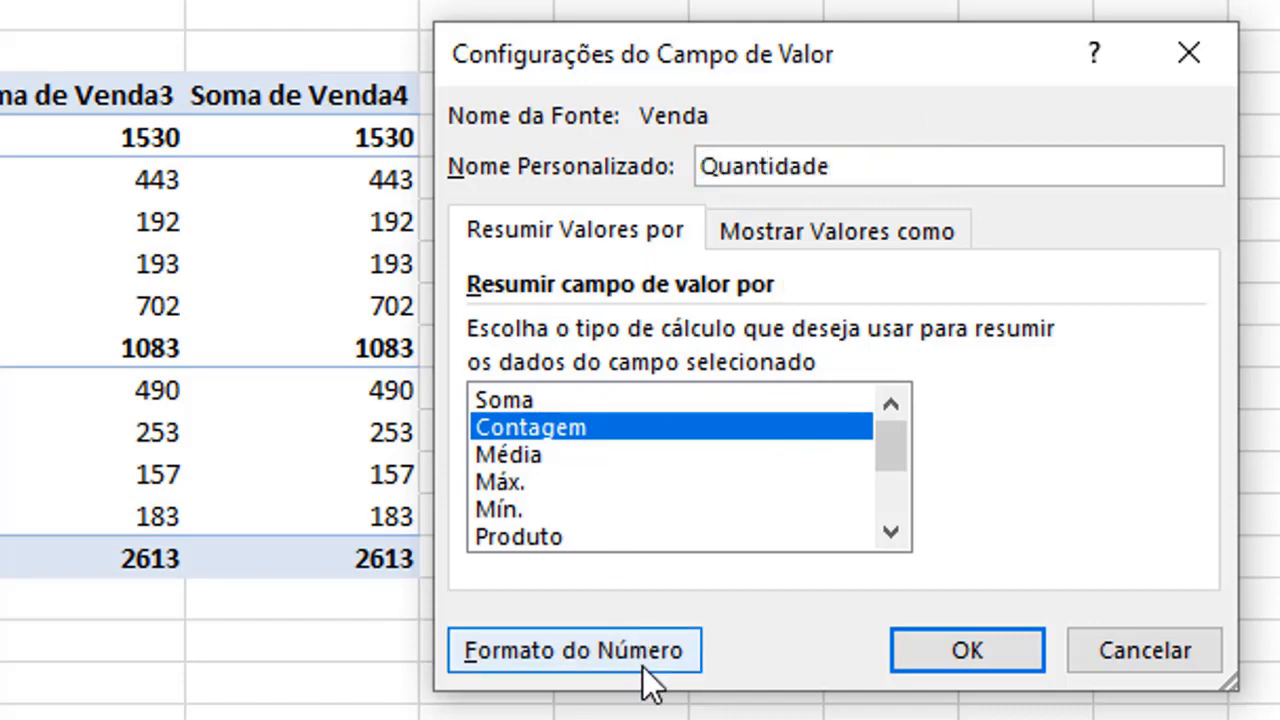
Keep the Geral number format for the Quantidade field and apply its value field settings.
{"action": "left_click", "coordinate": [643, 667]}
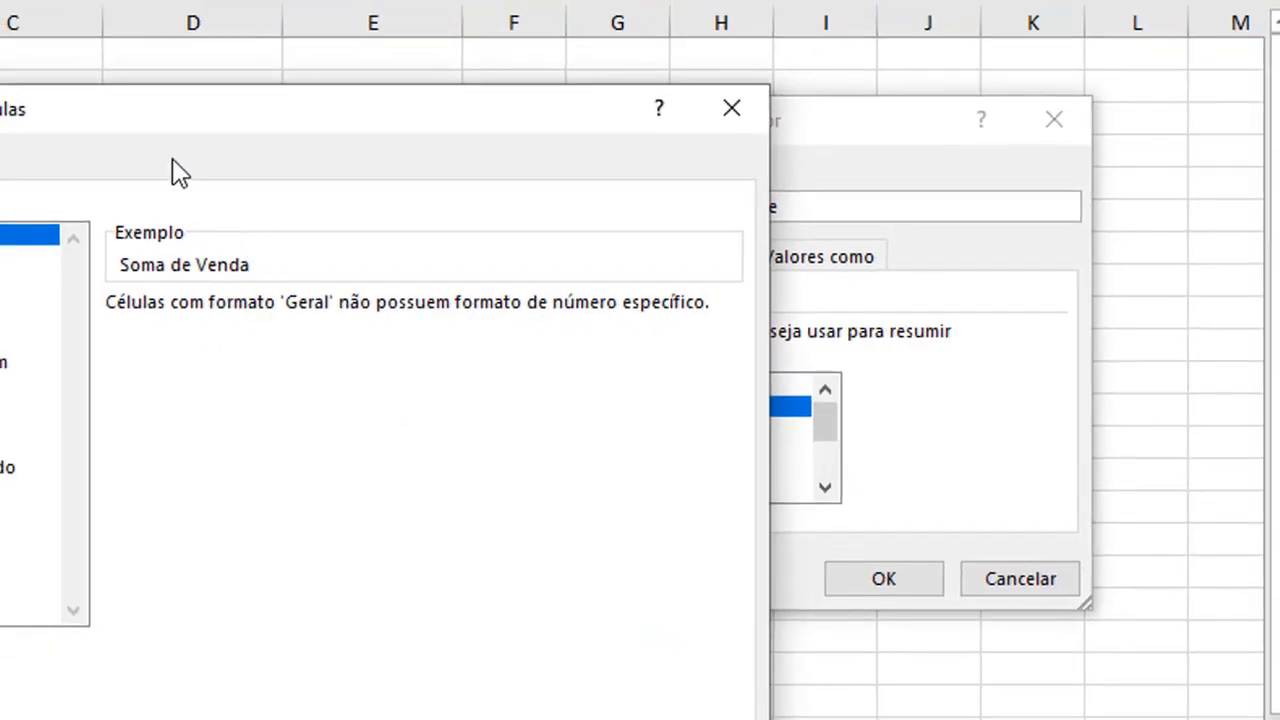
{"action": "left_click_drag", "start_coordinate": [195, 118], "coordinate": [482, 6]}
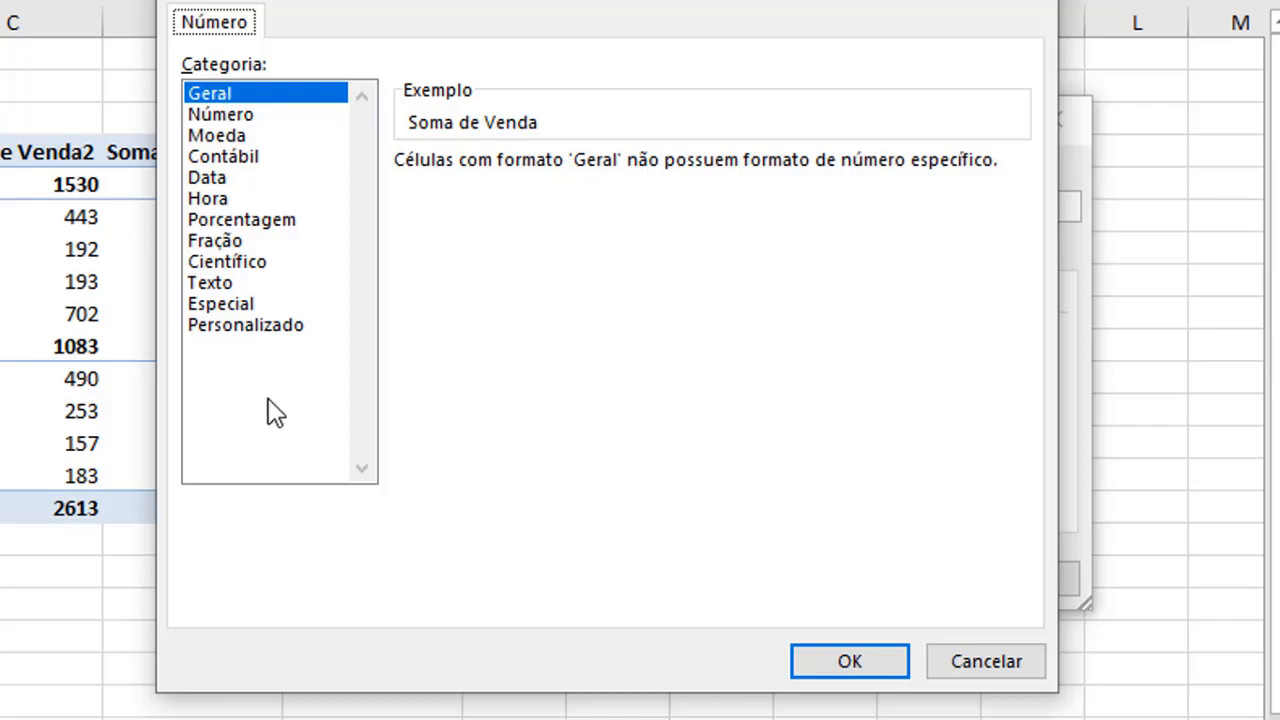
{"action": "left_click", "coordinate": [830, 663]}
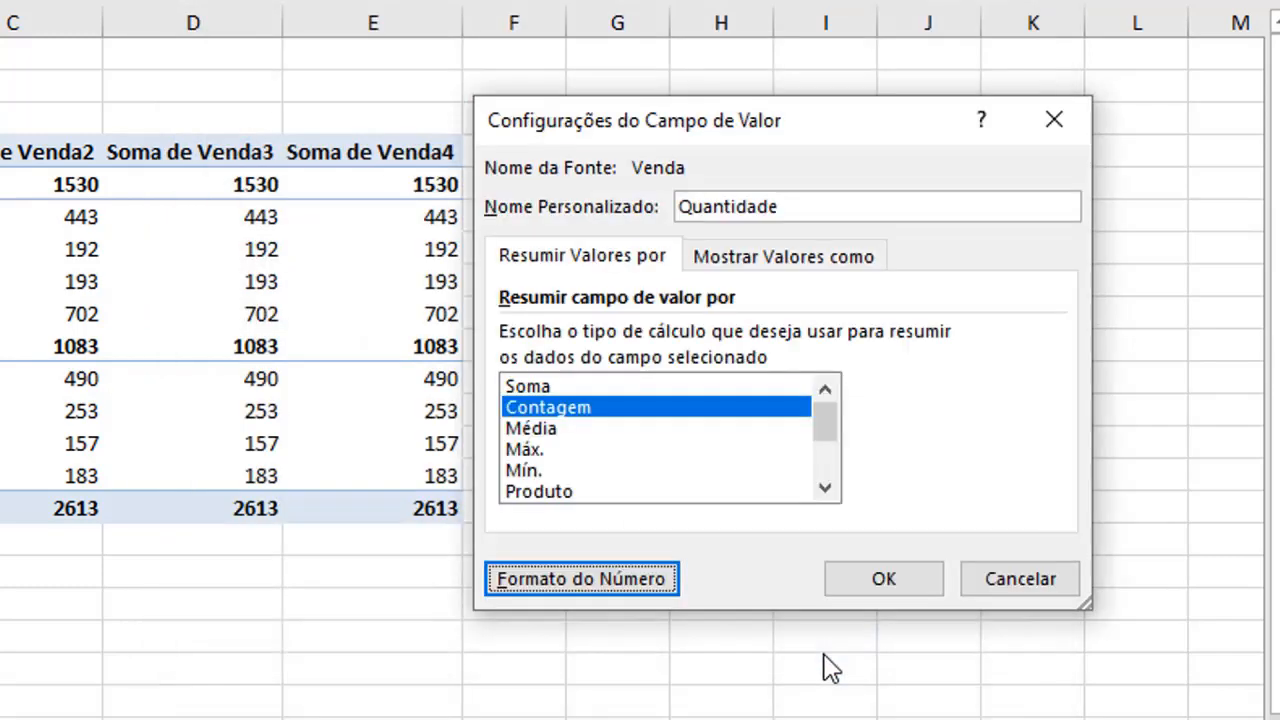
{"action": "left_click", "coordinate": [886, 581]}
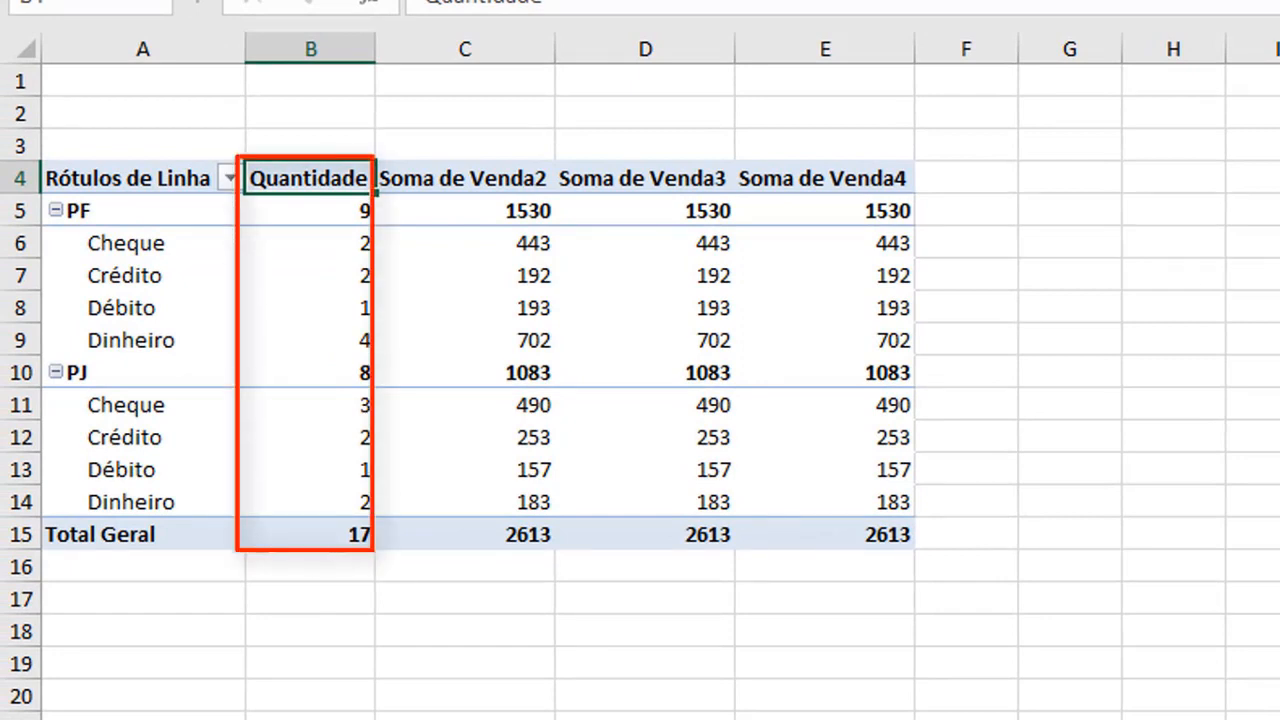
Set the Soma de Venda2 value field to summarize by Média and name it Ticket Médio.
{"action": "left_click", "coordinate": [441, 178]}
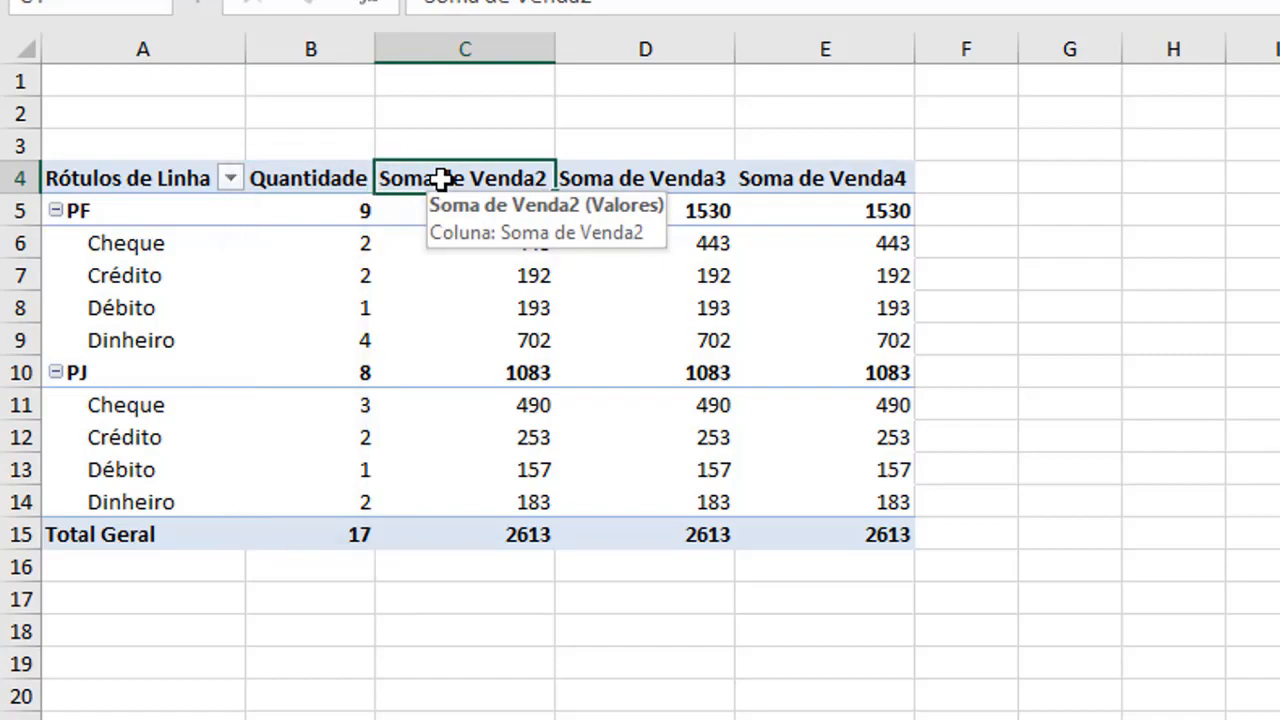
{"action": "double_click", "coordinate": [441, 178]}
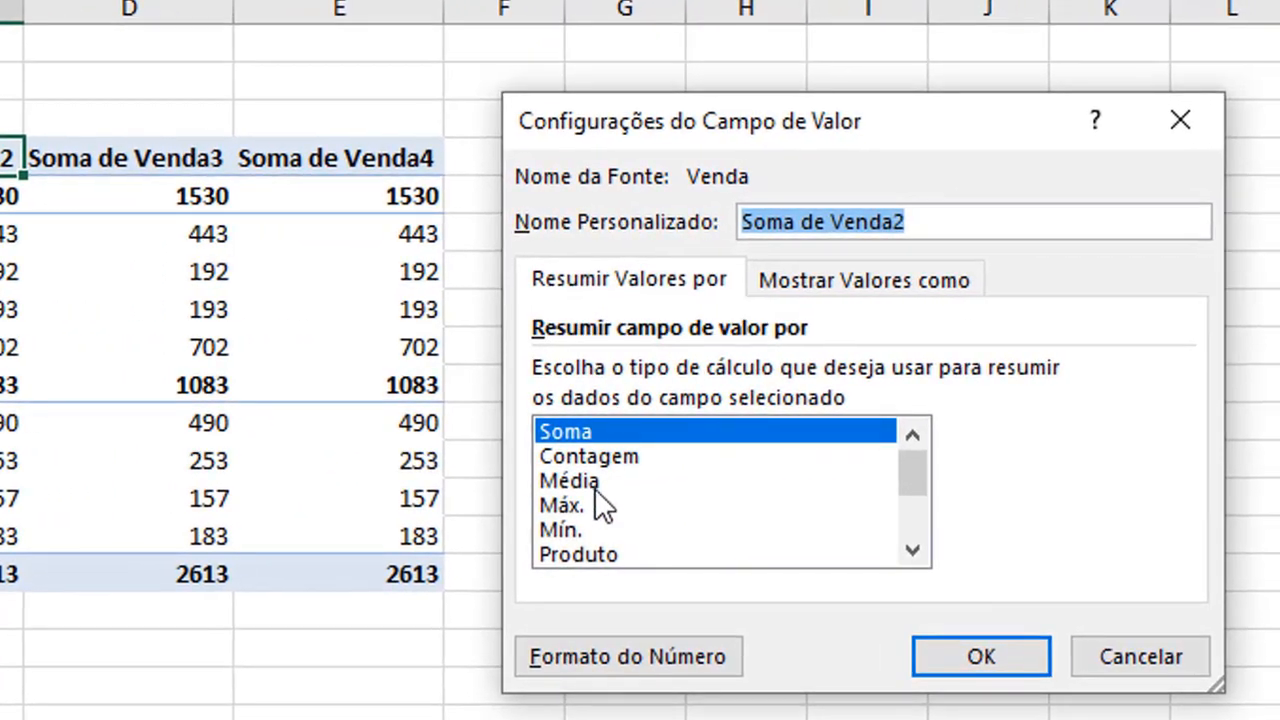
{"action": "left_click", "coordinate": [577, 484]}
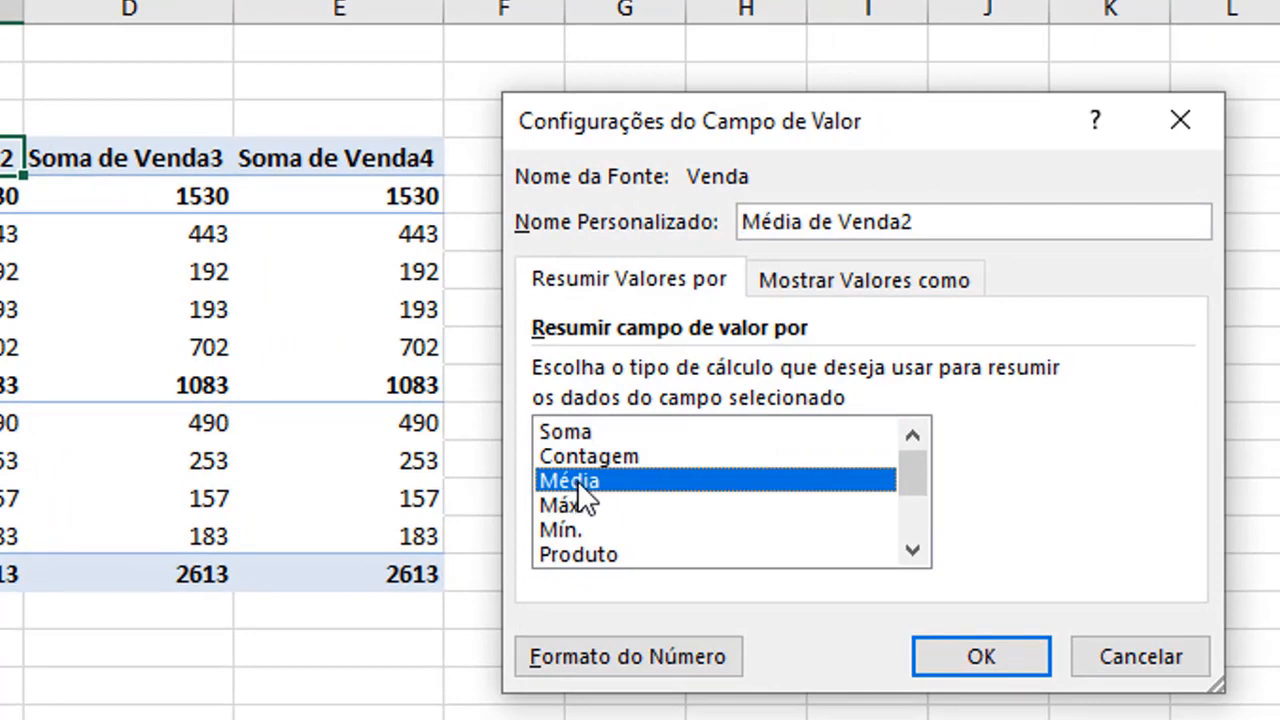
{"action": "right_click", "coordinate": [986, 223]}
{"action": "left_click", "coordinate": [968, 220]}
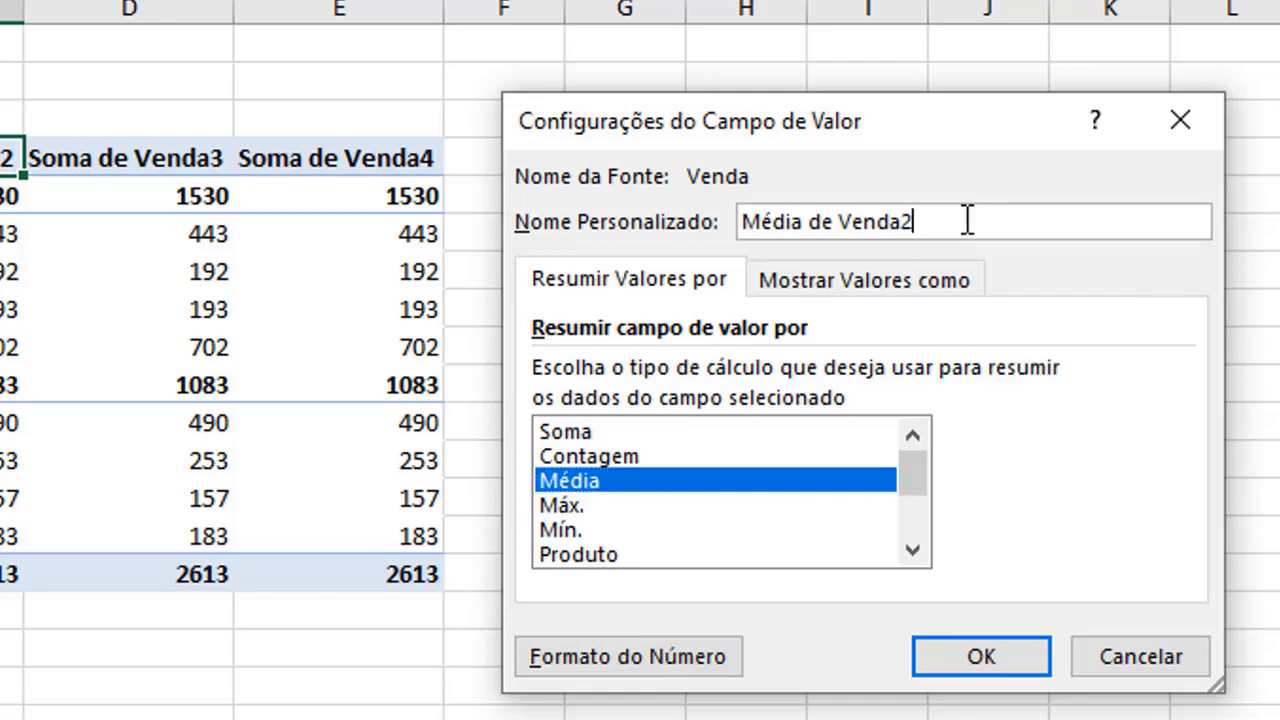
{"action": "key", "text": "ctrl+shift+Left"}
{"action": "key", "text": "ctrl+shift+Left"}
{"action": "key", "text": "ctrl+shift+Left"}
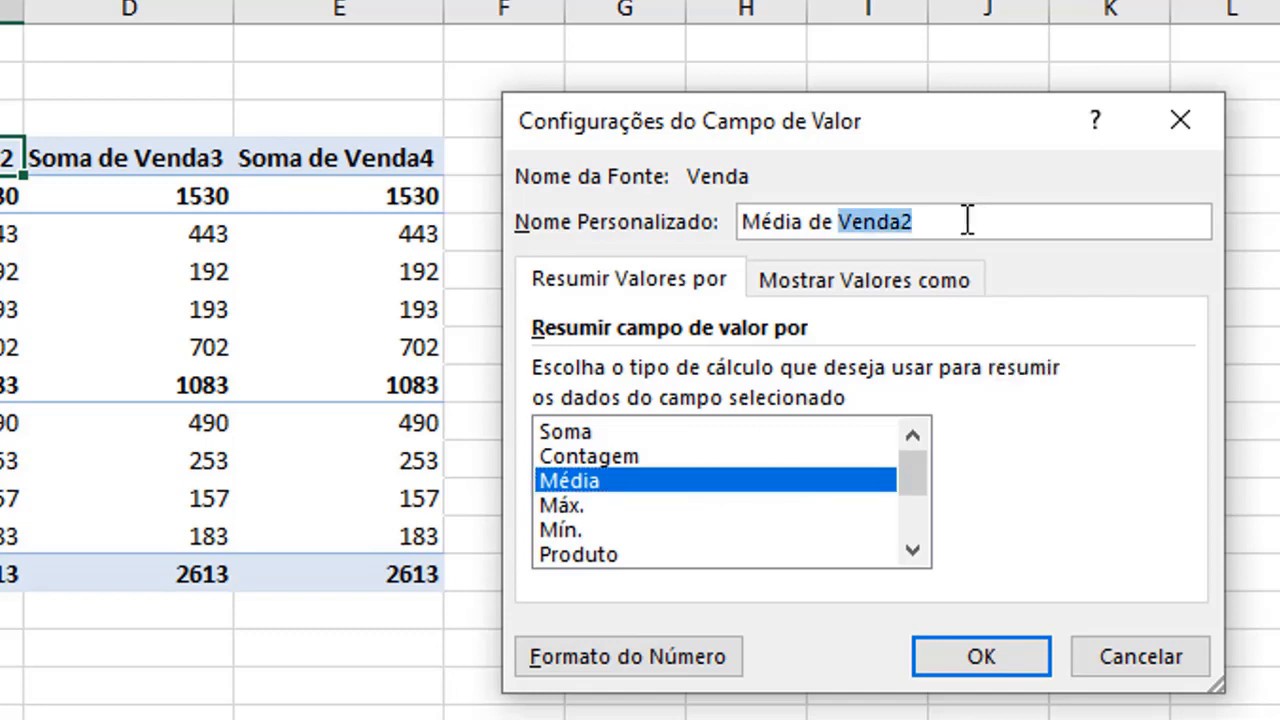
{"action": "type", "text": "Ticket Médio"}
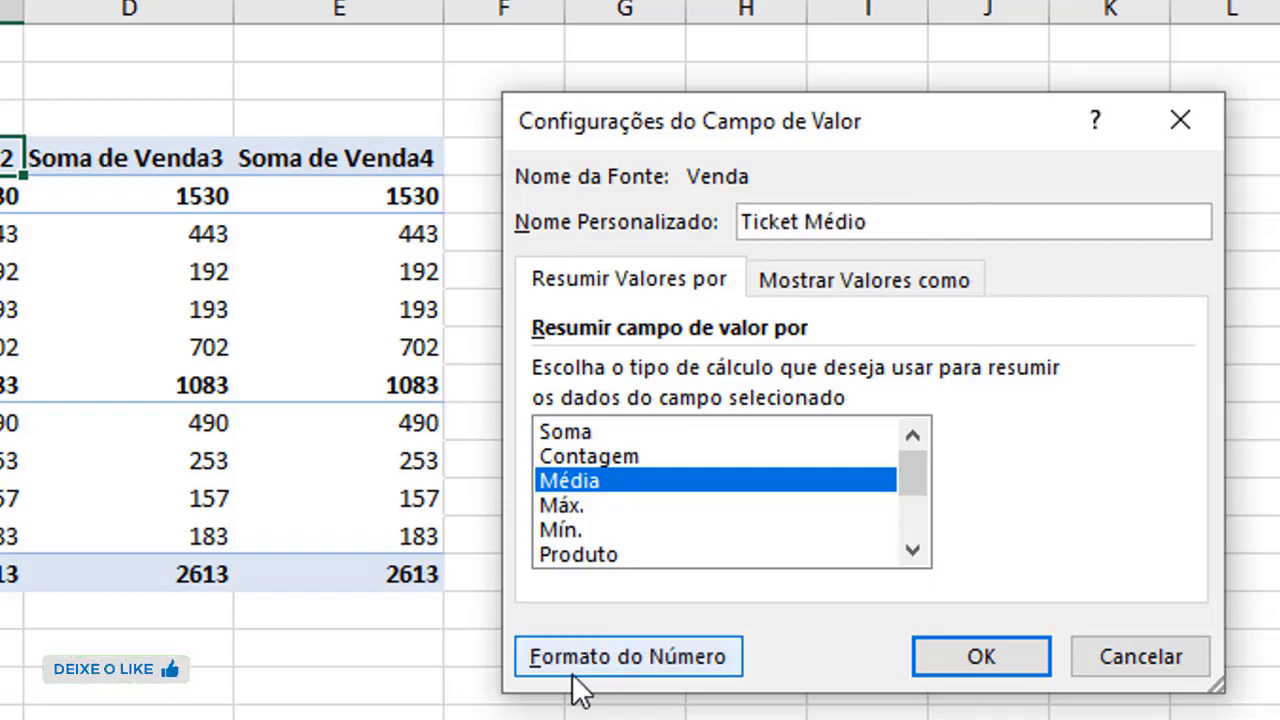
Format the Ticket Médio field as Contábil with two decimal places and no currency symbol, and apply its value field settings.
{"action": "left_click", "coordinate": [668, 657]}
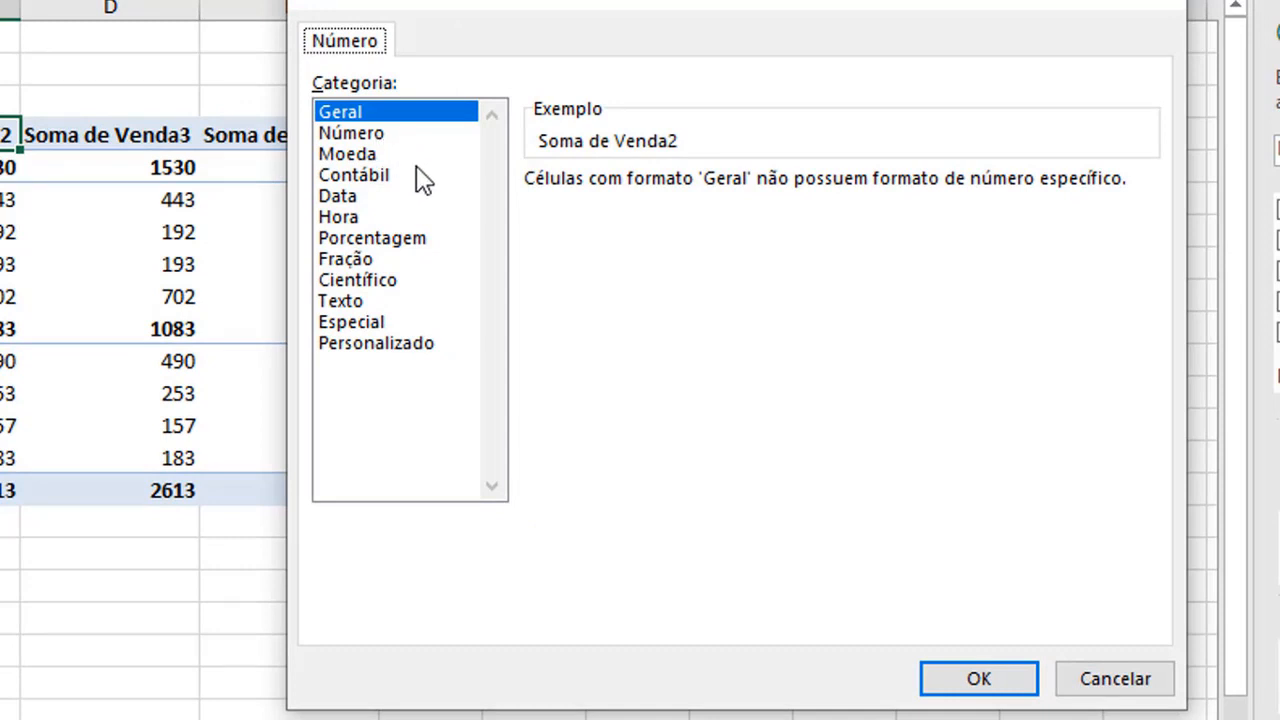
{"action": "left_click", "coordinate": [400, 175]}
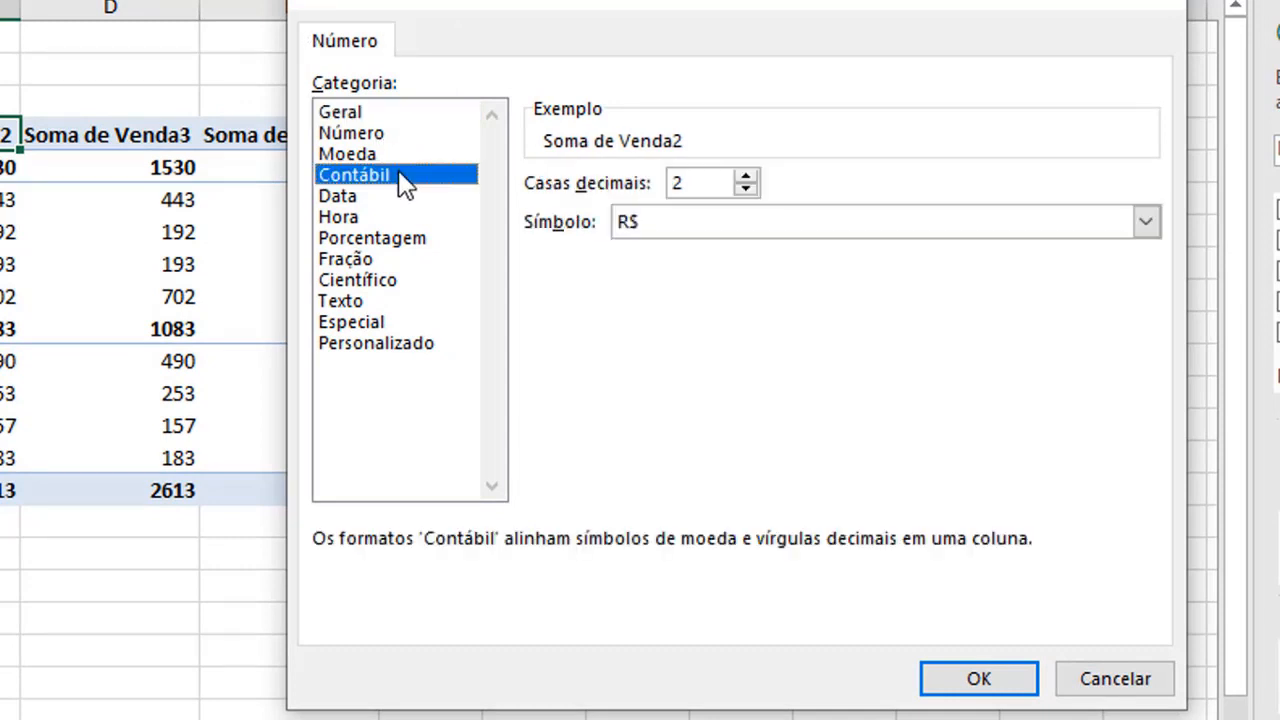
{"action": "left_click", "coordinate": [675, 222]}
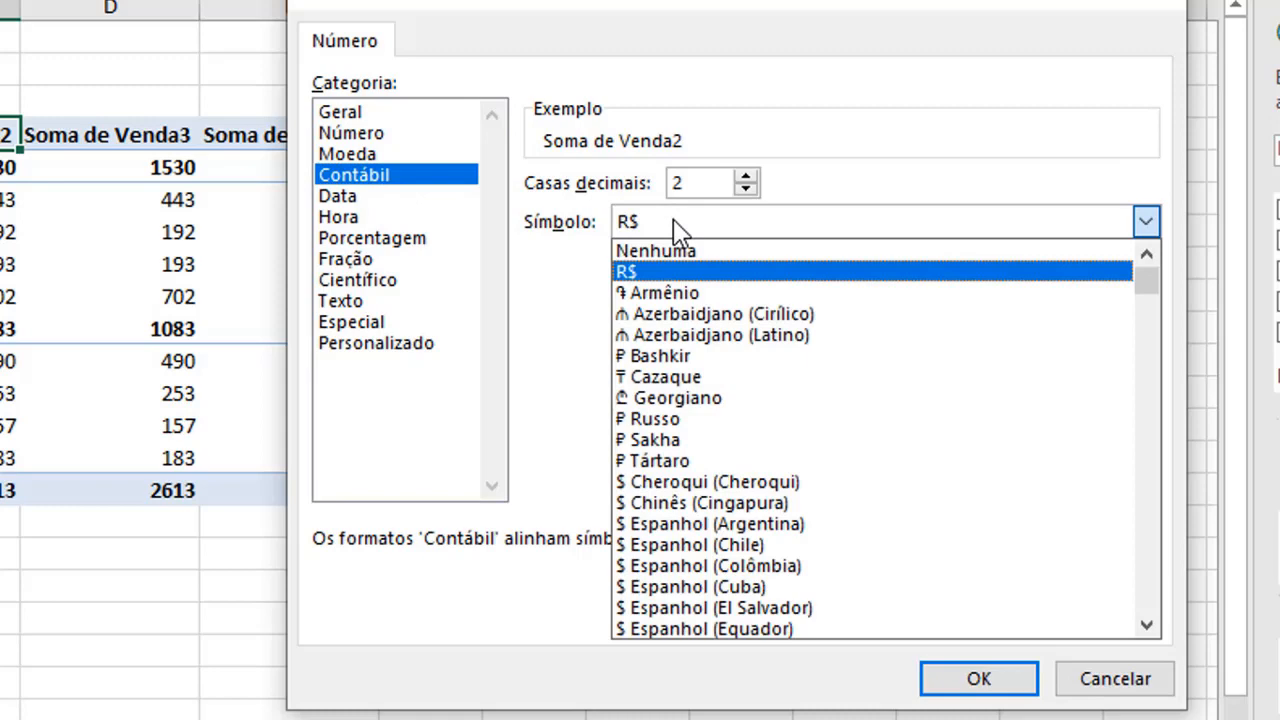
{"action": "left_click", "coordinate": [665, 251]}
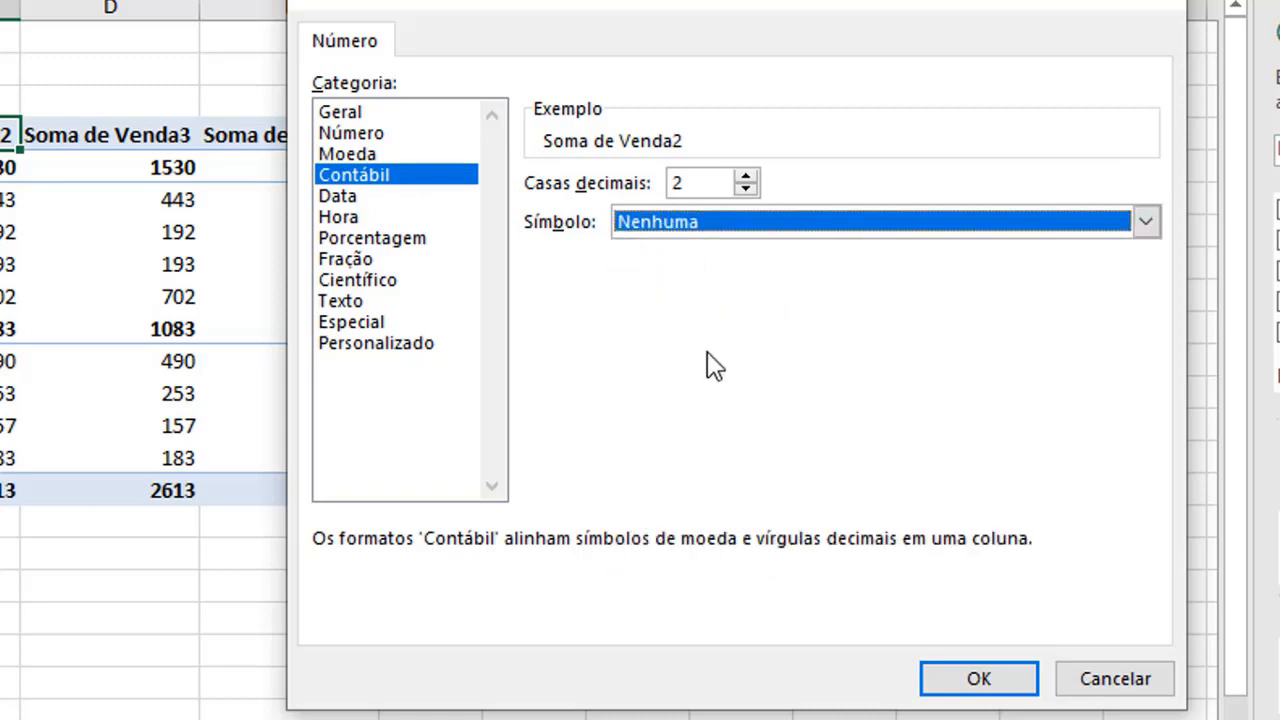
{"action": "left_click", "coordinate": [978, 680]}
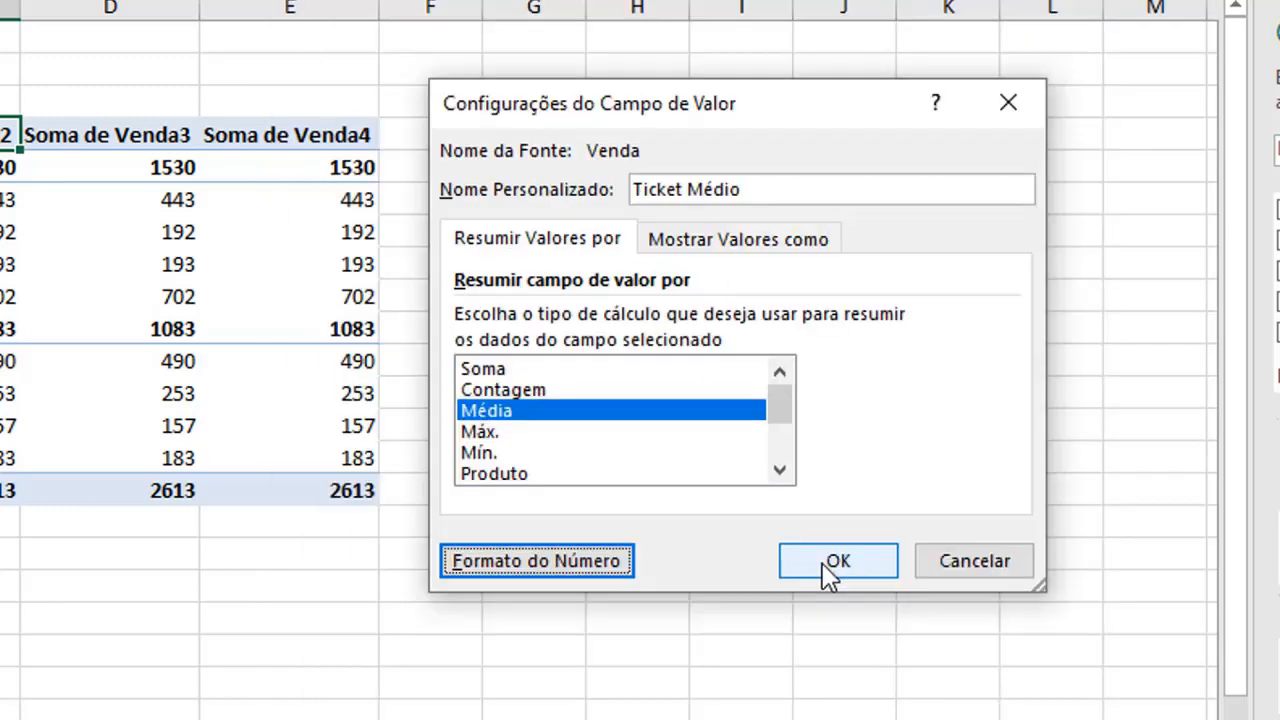
{"action": "left_click", "coordinate": [832, 563]}
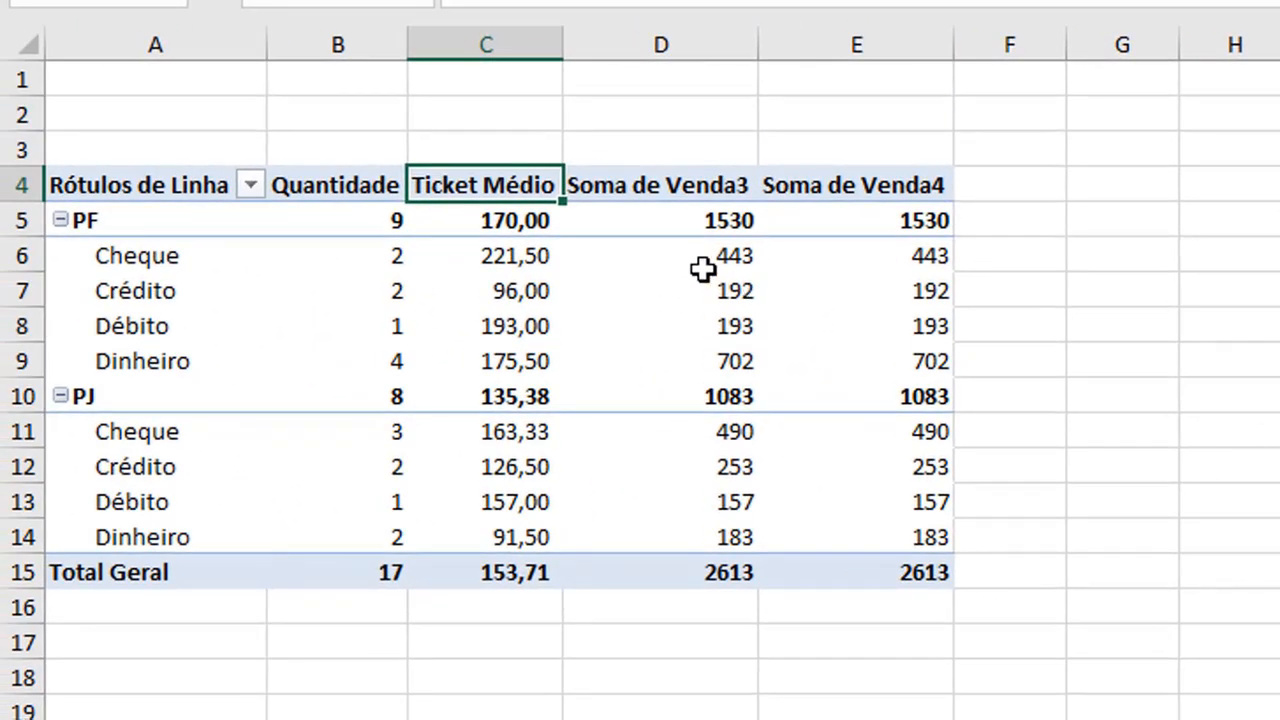
Give the Soma de Venda3 value field the custom name Total da Venda.
{"action": "double_click", "coordinate": [648, 183]}
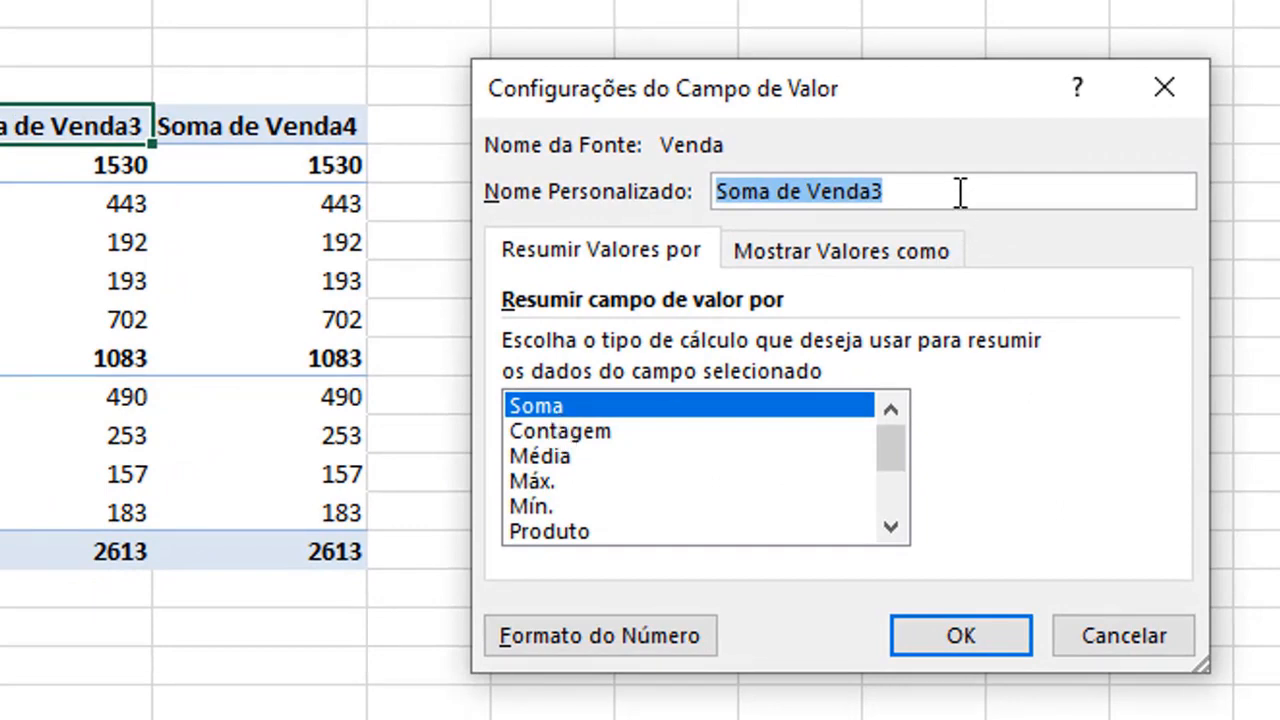
{"action": "left_click_drag", "start_coordinate": [942, 191], "coordinate": [634, 194]}
{"action": "type", "text": "Tota"}
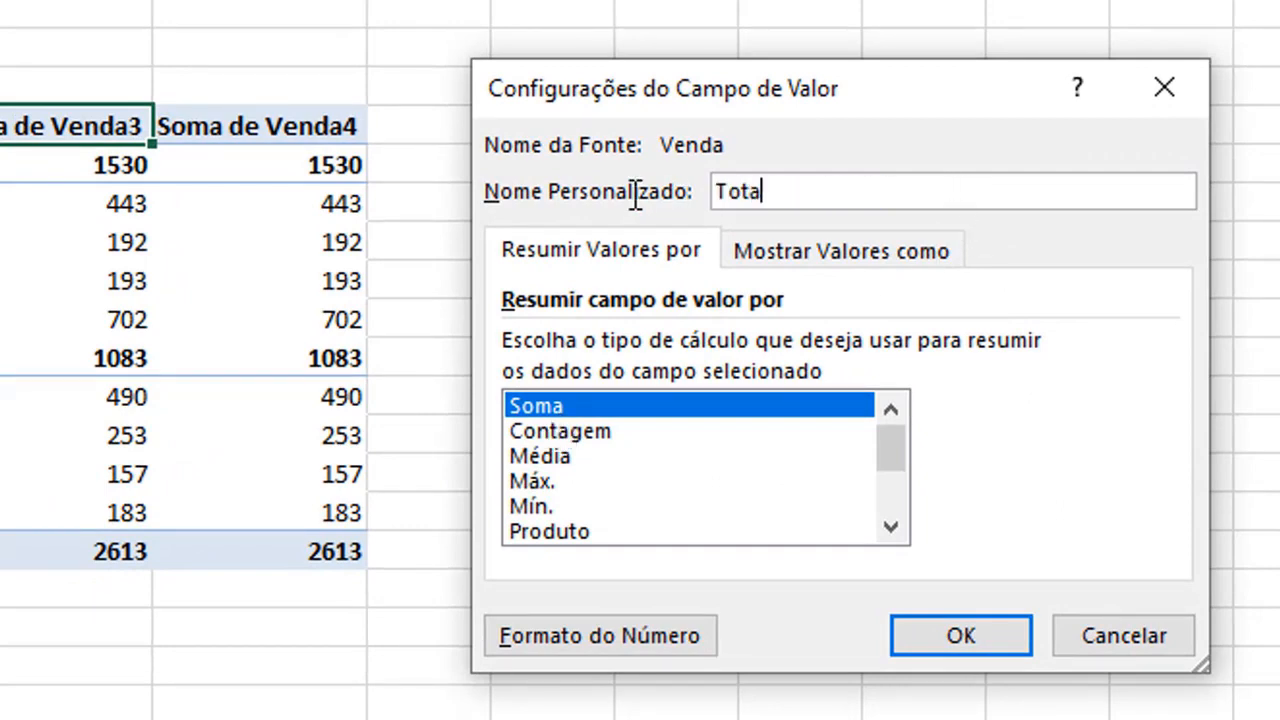
{"action": "type", "text": "l da Venda"}
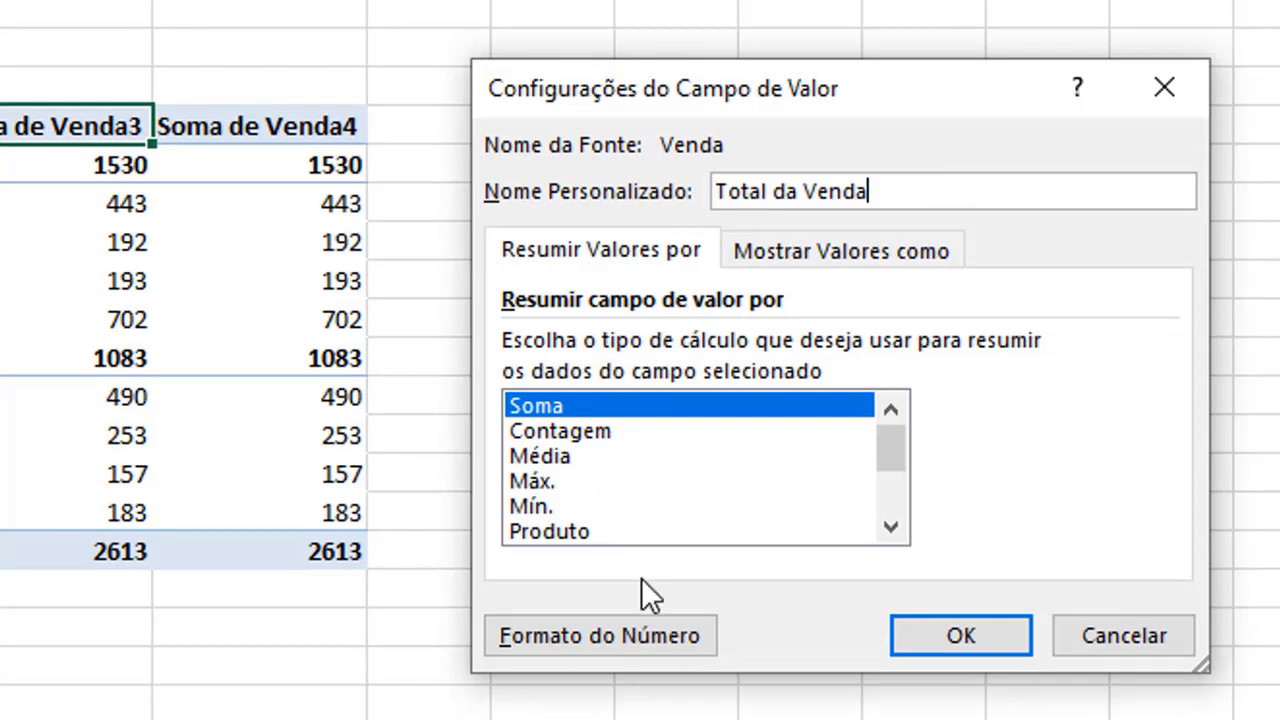
Format the Total da Venda field as Contábil with two decimals and the symbol set to Nenhuma, and apply its settings.
{"action": "left_click", "coordinate": [618, 636]}
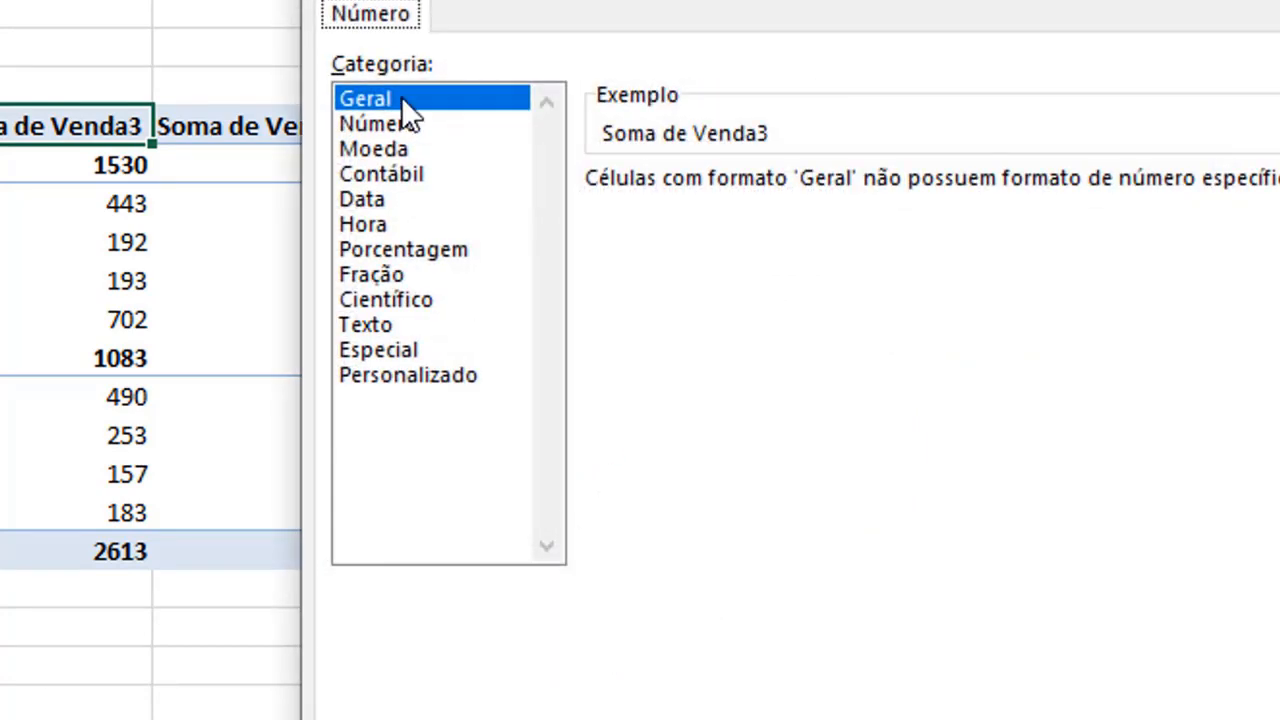
{"action": "left_click", "coordinate": [419, 174]}
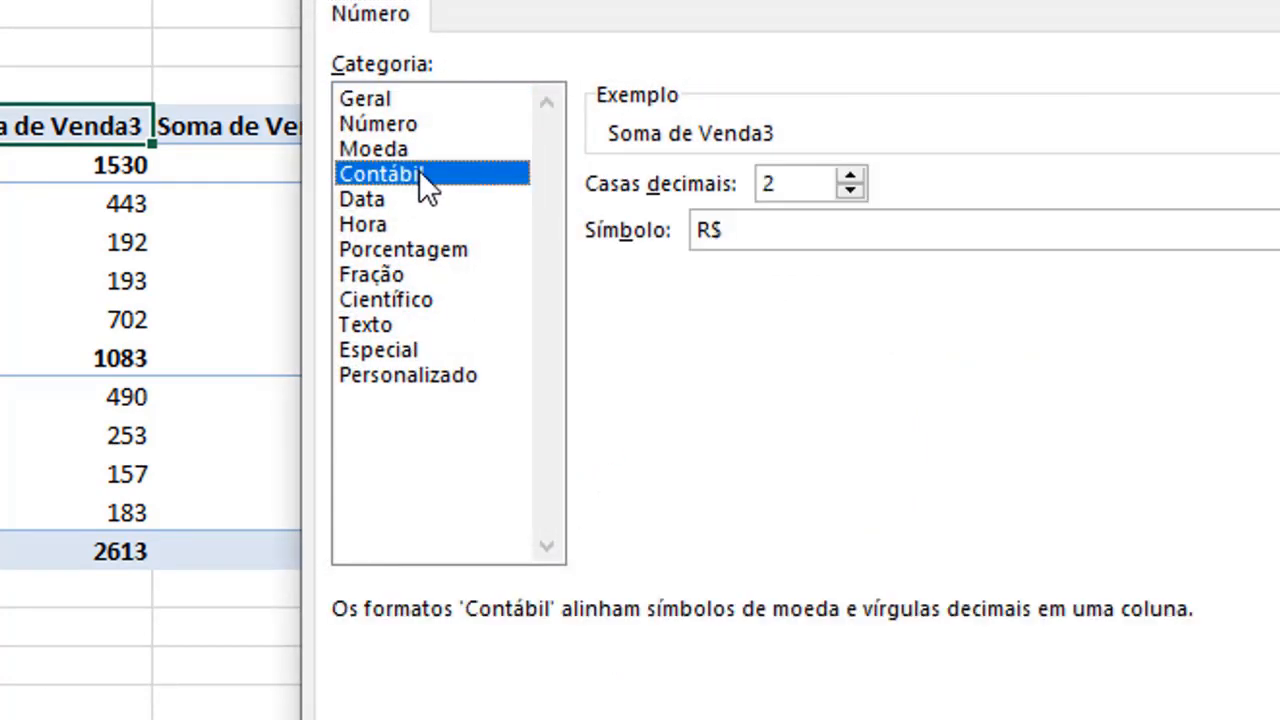
{"action": "left_click", "coordinate": [689, 237]}
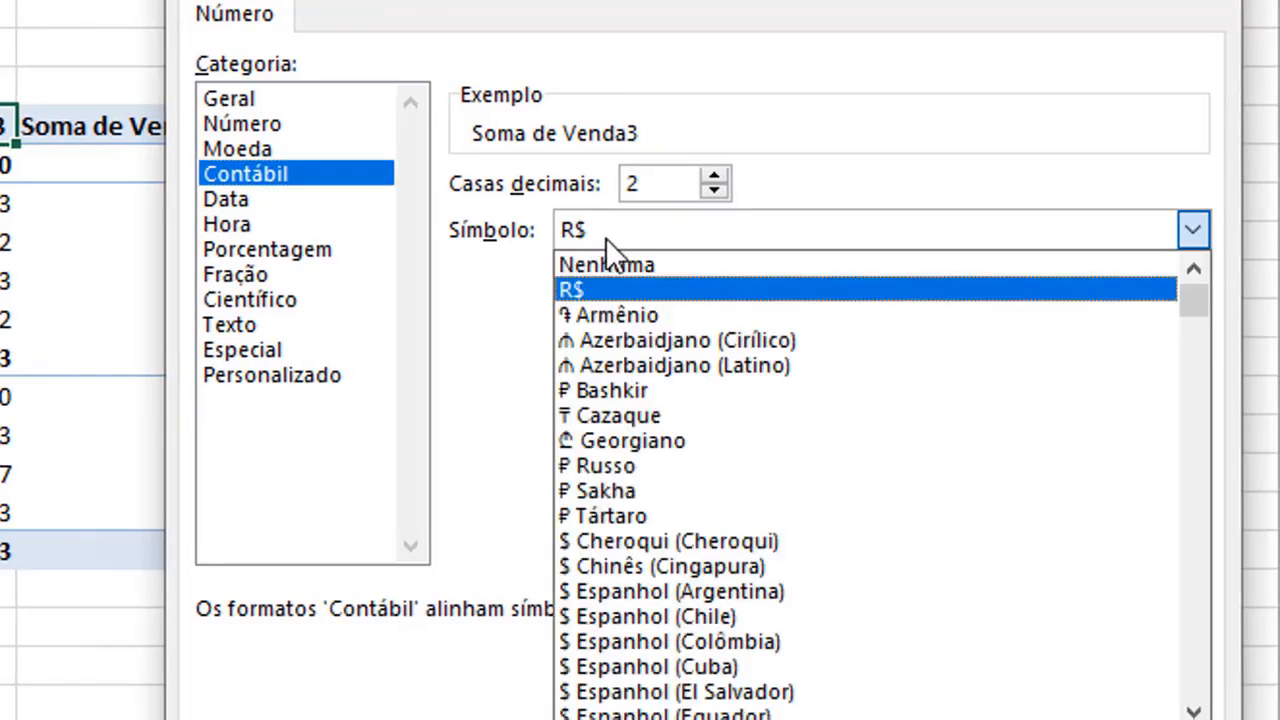
{"action": "left_click", "coordinate": [633, 266]}
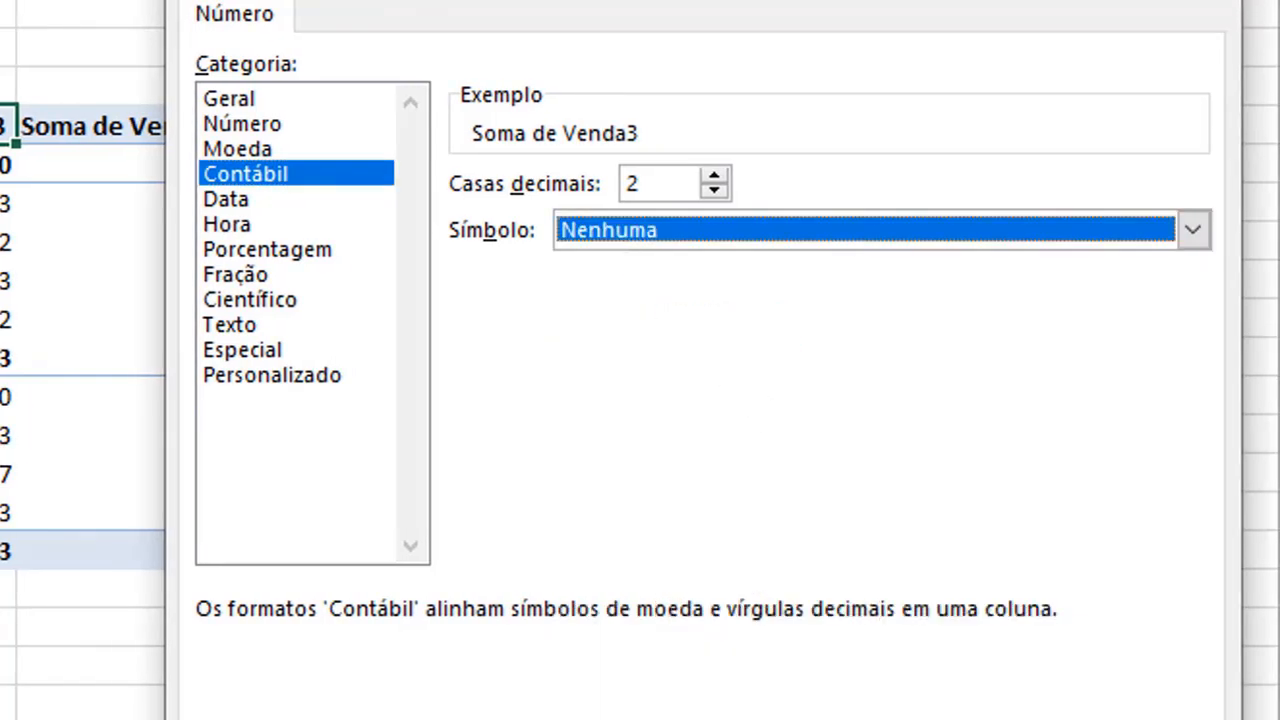
{"action": "key", "text": "Return"}
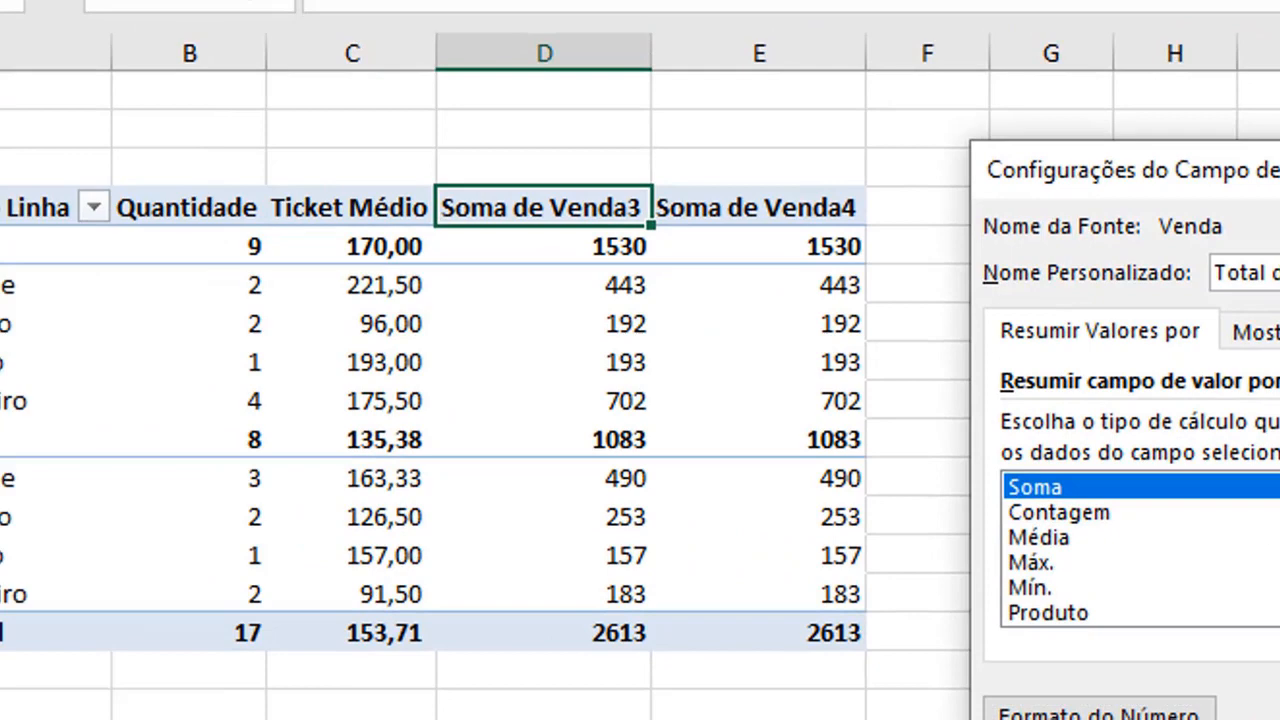
{"action": "left_click", "coordinate": [816, 641]}
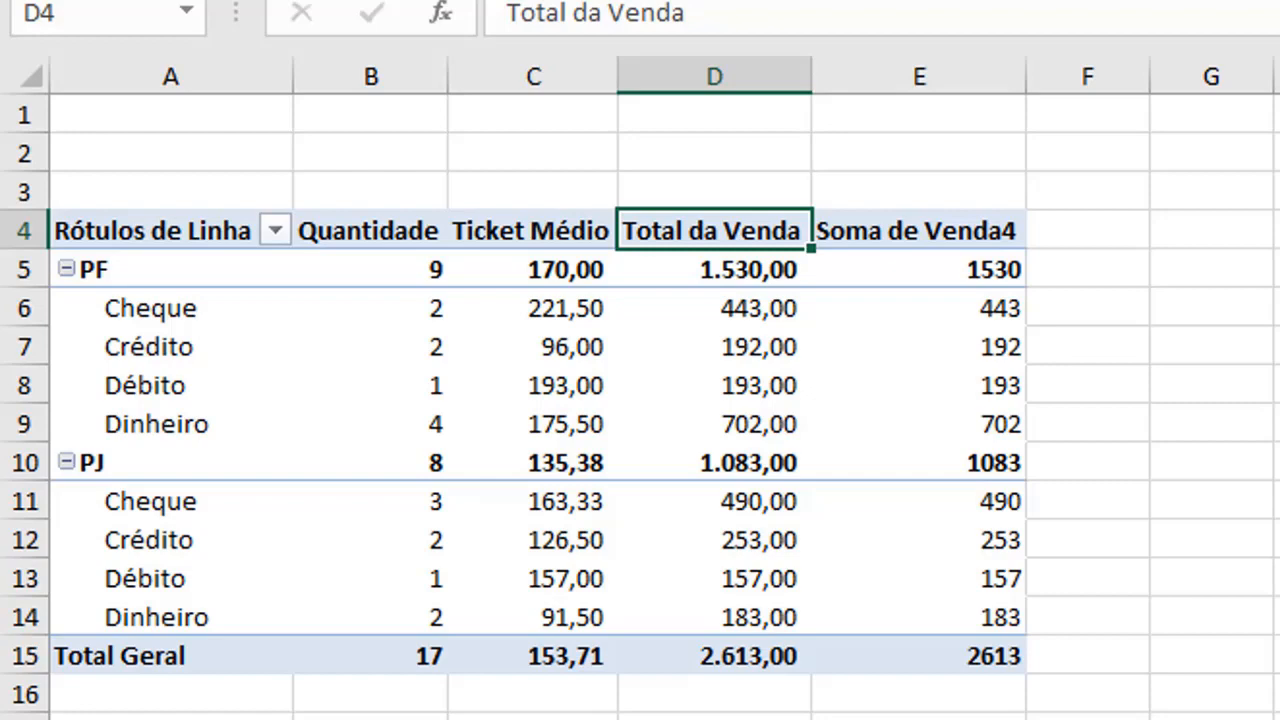
Name the Soma de Venda4 value field Analise Vertical and show its values as % do Total de Linhas Pais.
{"action": "left_click", "coordinate": [905, 238]}
{"action": "double_click", "coordinate": [923, 230]}
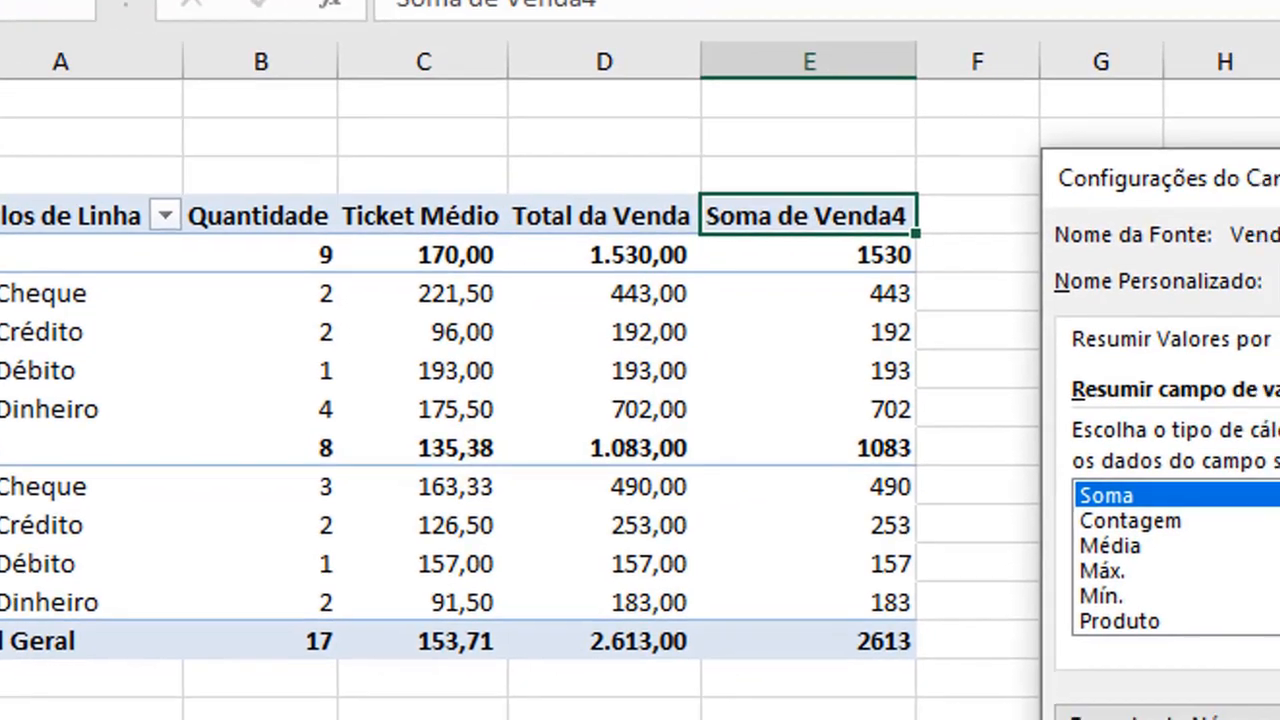
{"action": "type", "text": "Analise Vertical"}
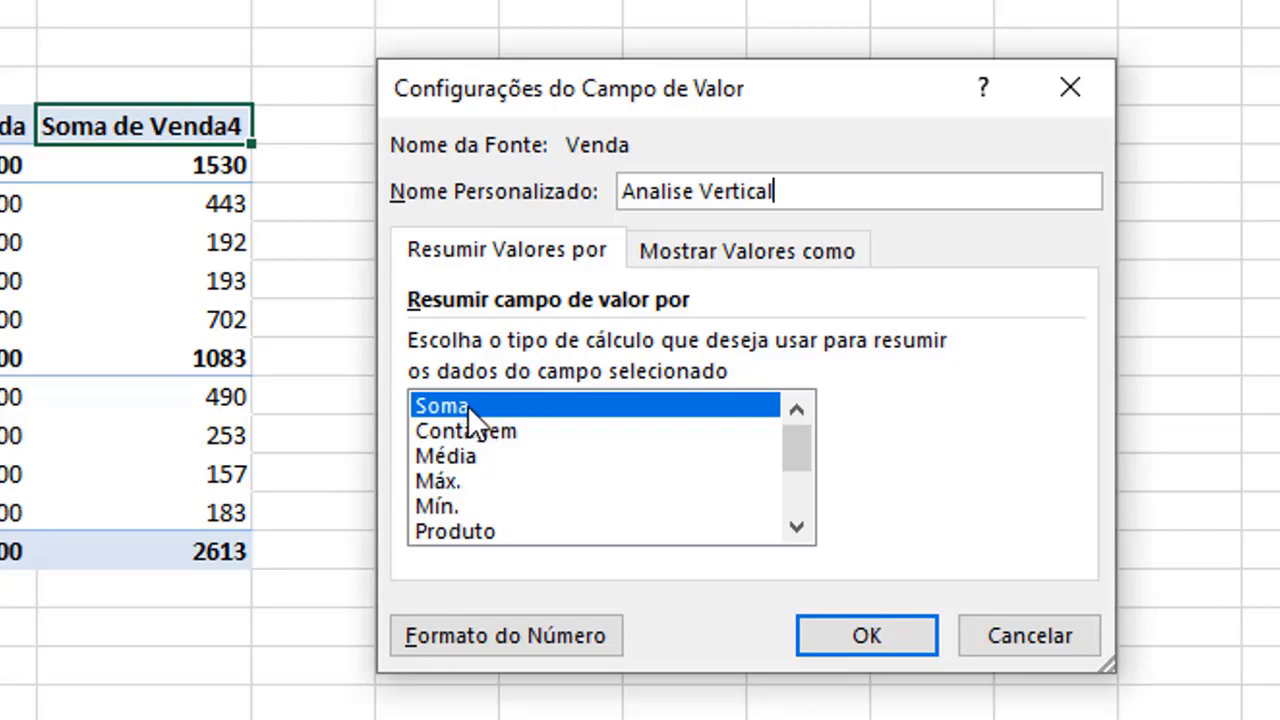
{"action": "left_click", "coordinate": [719, 253]}
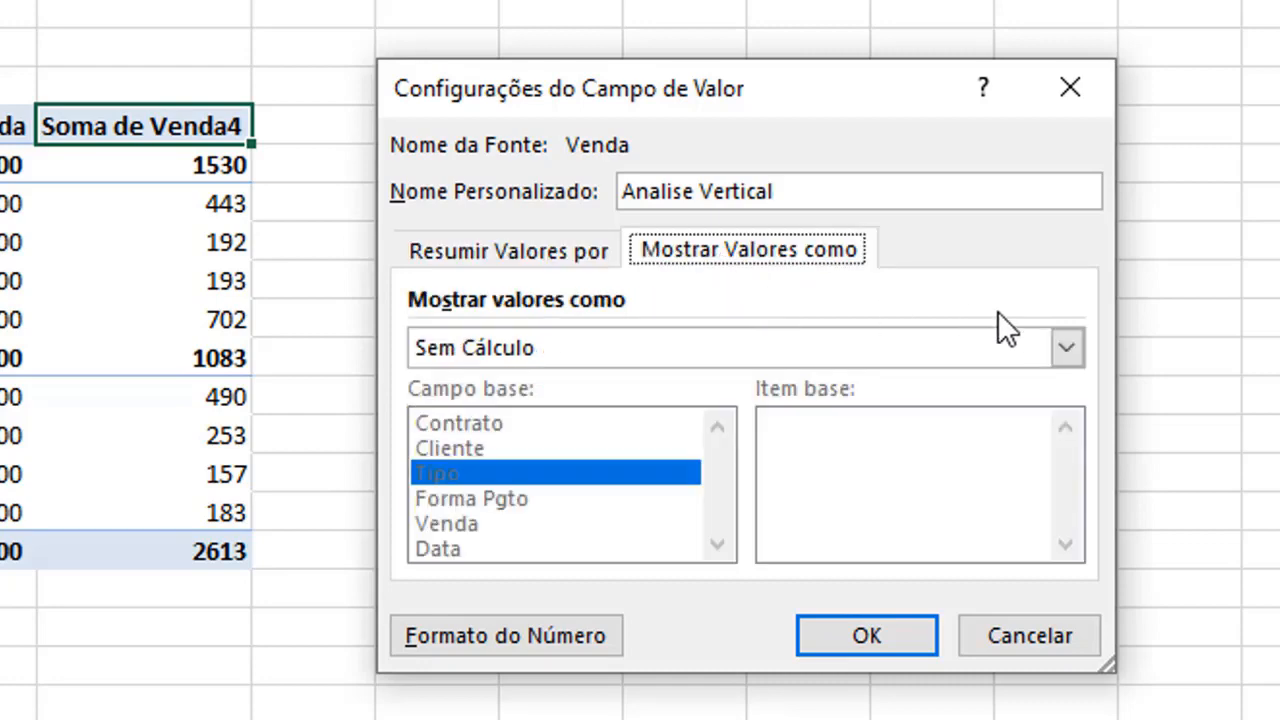
{"action": "left_click", "coordinate": [1071, 345]}
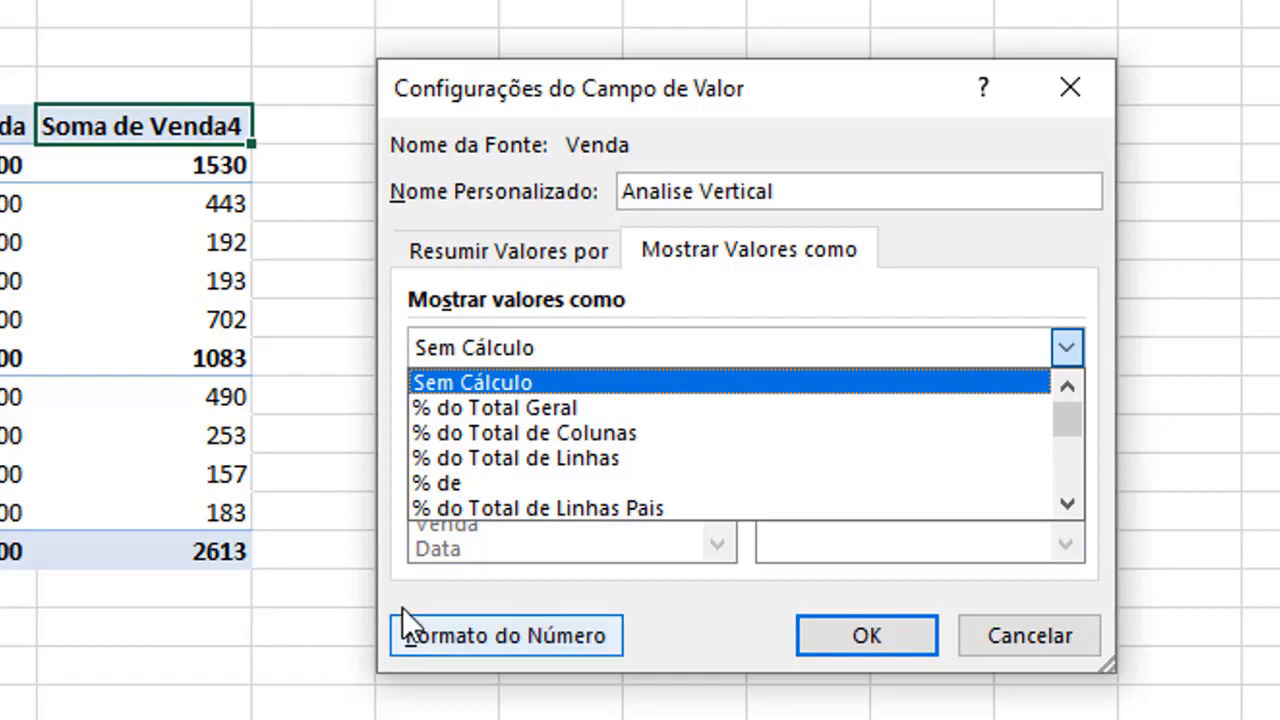
{"action": "left_click", "coordinate": [578, 512]}
{"action": "left_click", "coordinate": [1155, 662]}
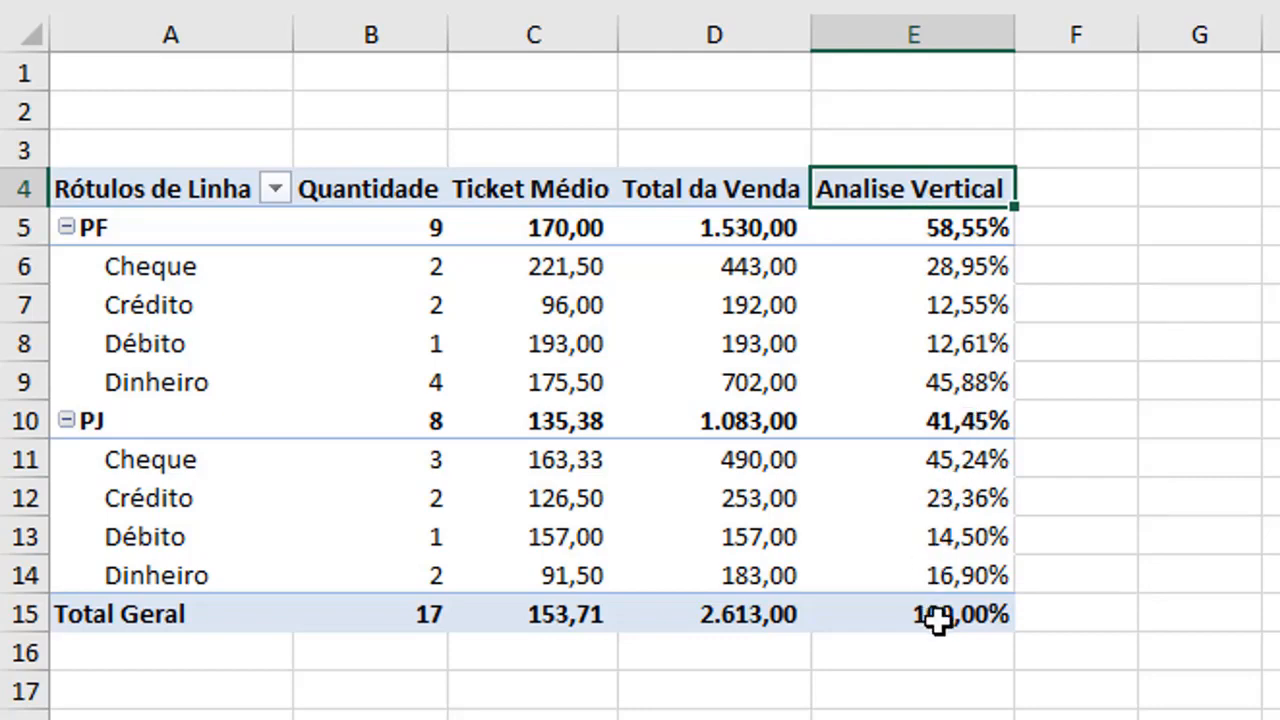
{"action": "mouse_move", "coordinate": [1013, 617]}
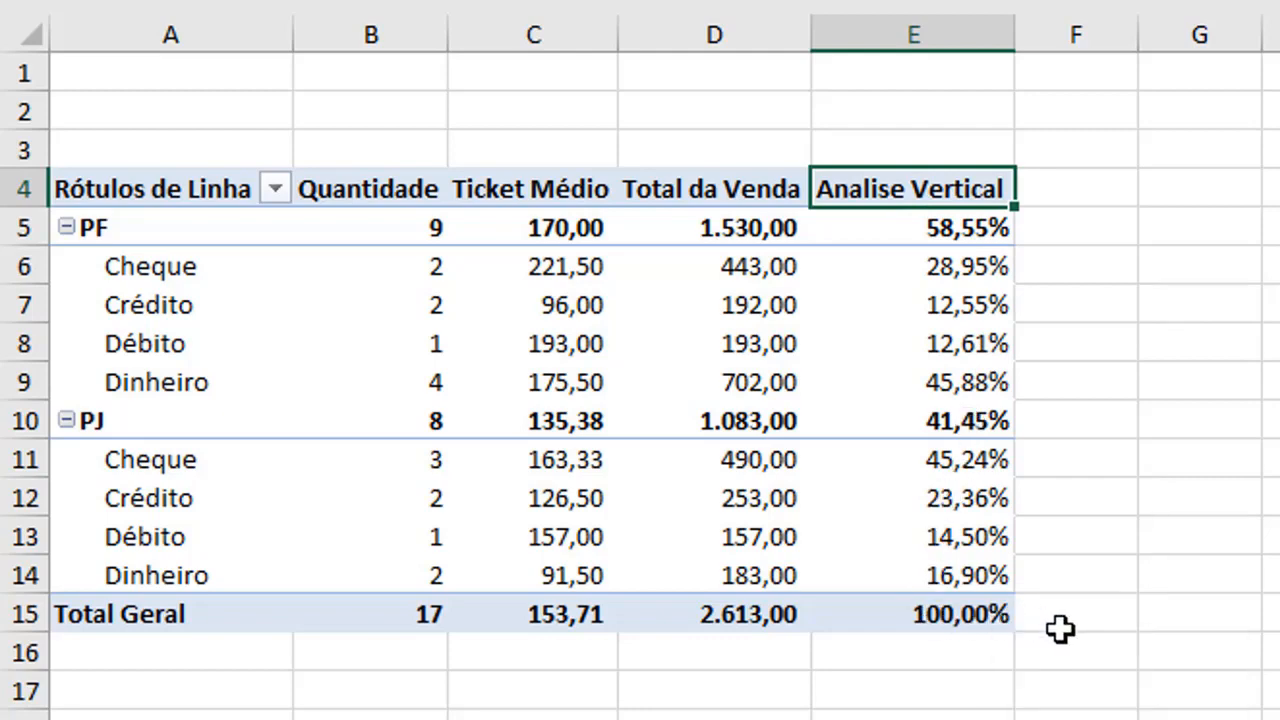